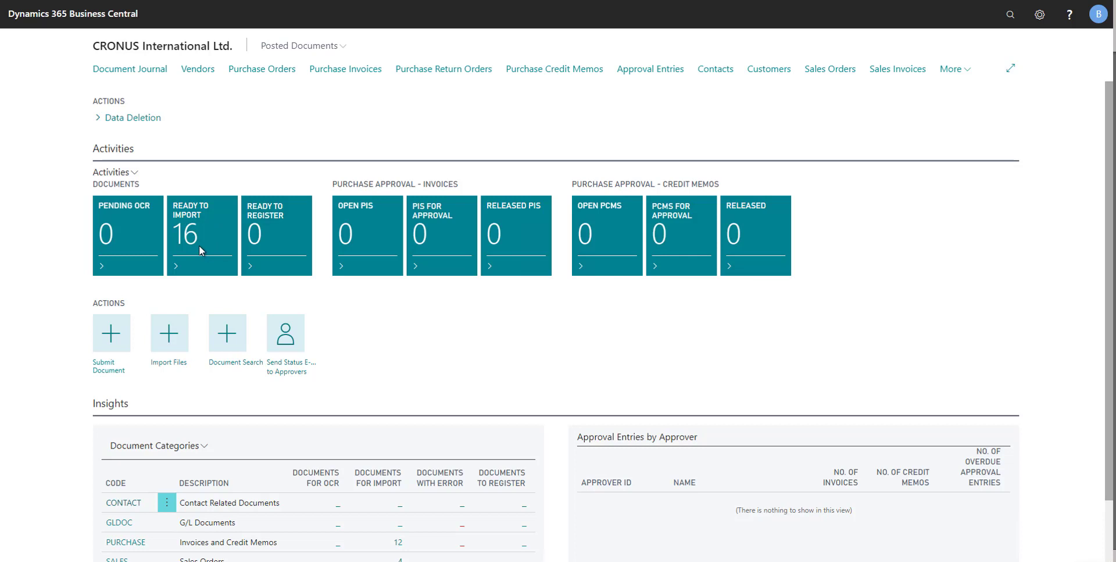
Import the waiting files and open the journal of PURCHASE documents that are ready to register
click(169, 342)
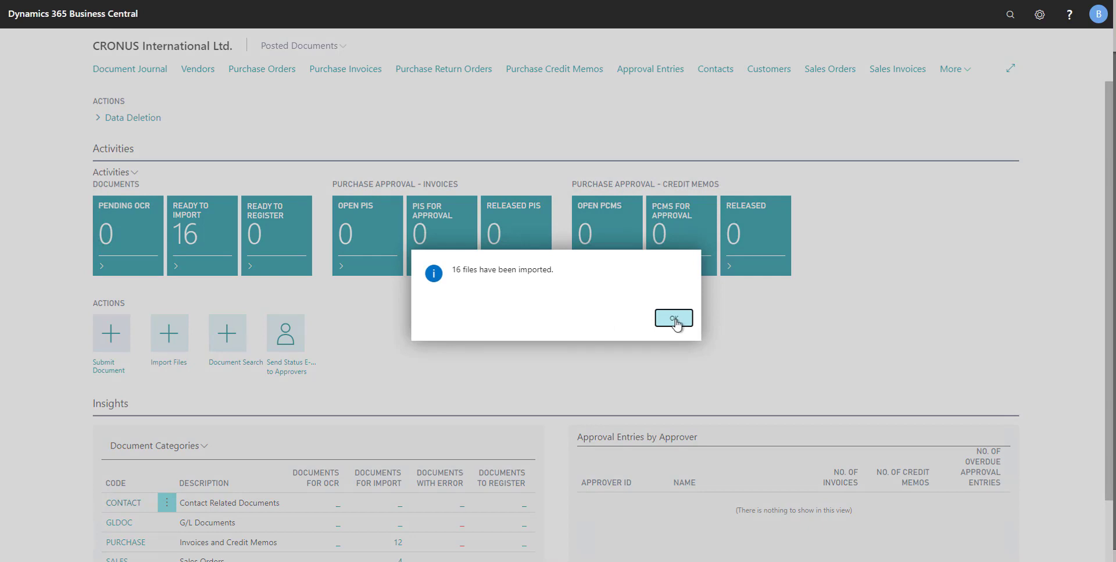
click(675, 318)
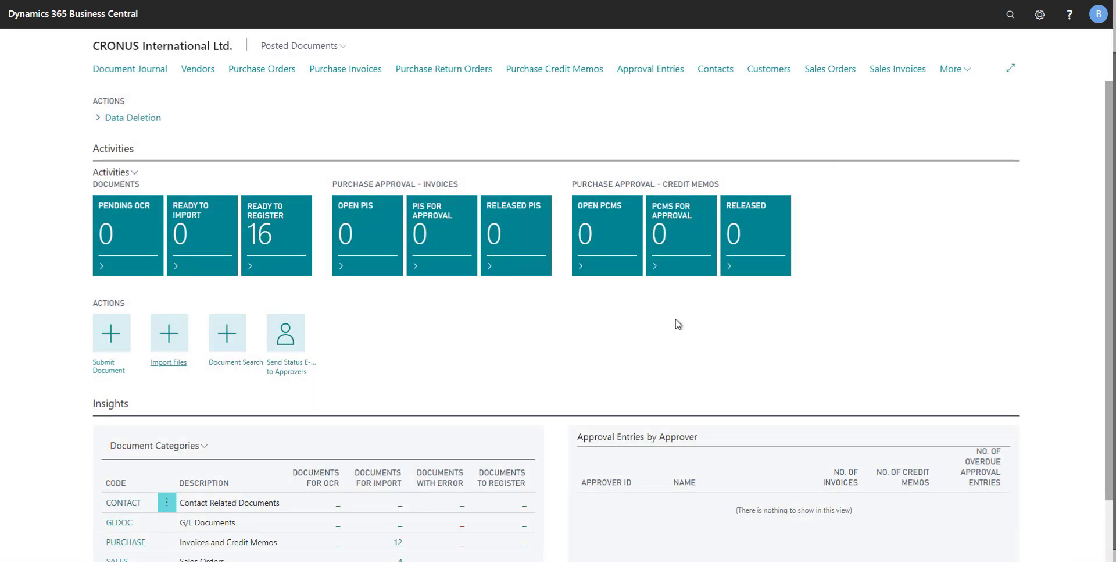
click(283, 244)
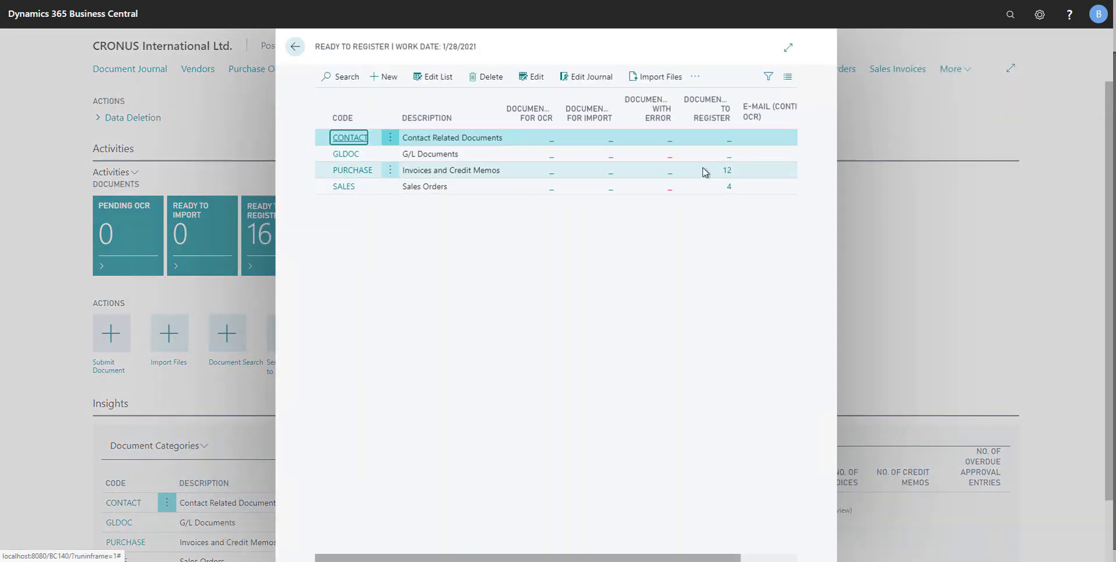
click(511, 171)
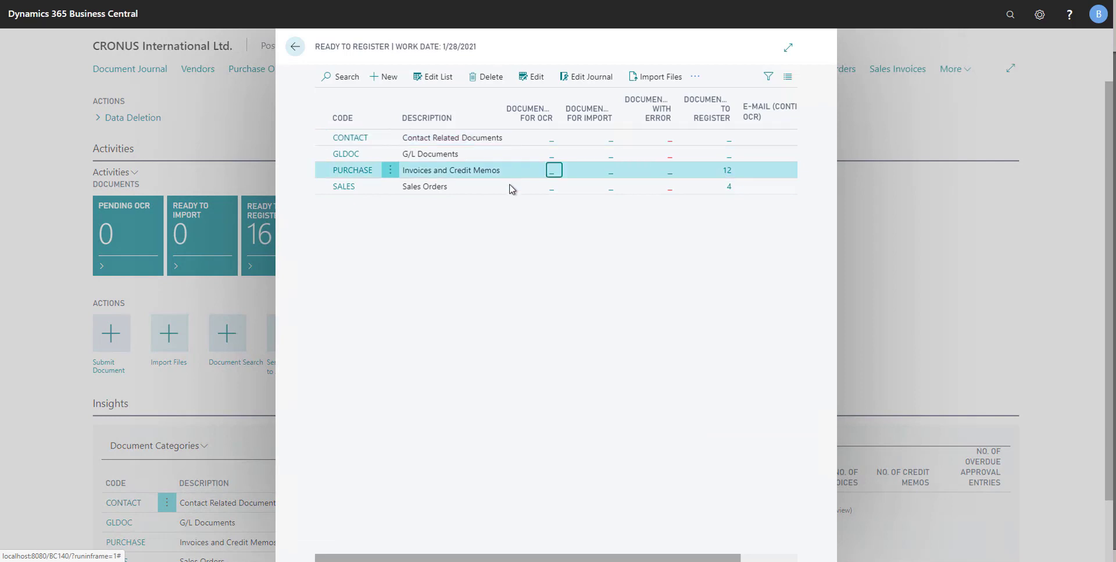
click(727, 173)
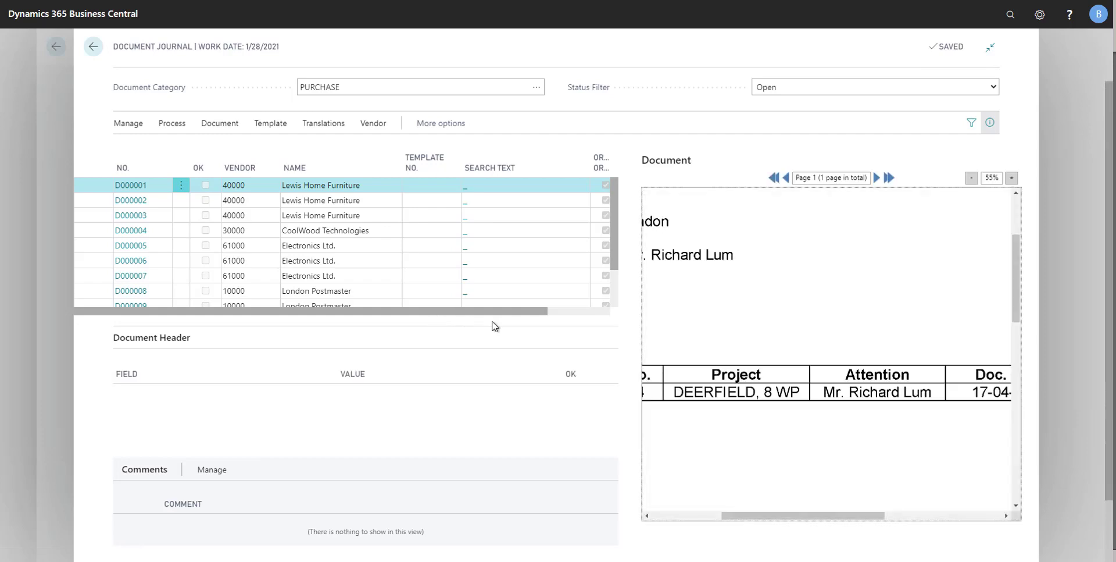
Recognize the fields on the first Lewis Home Furniture document, D000001
click(971, 178)
click(972, 178)
click(971, 178)
click(971, 178)
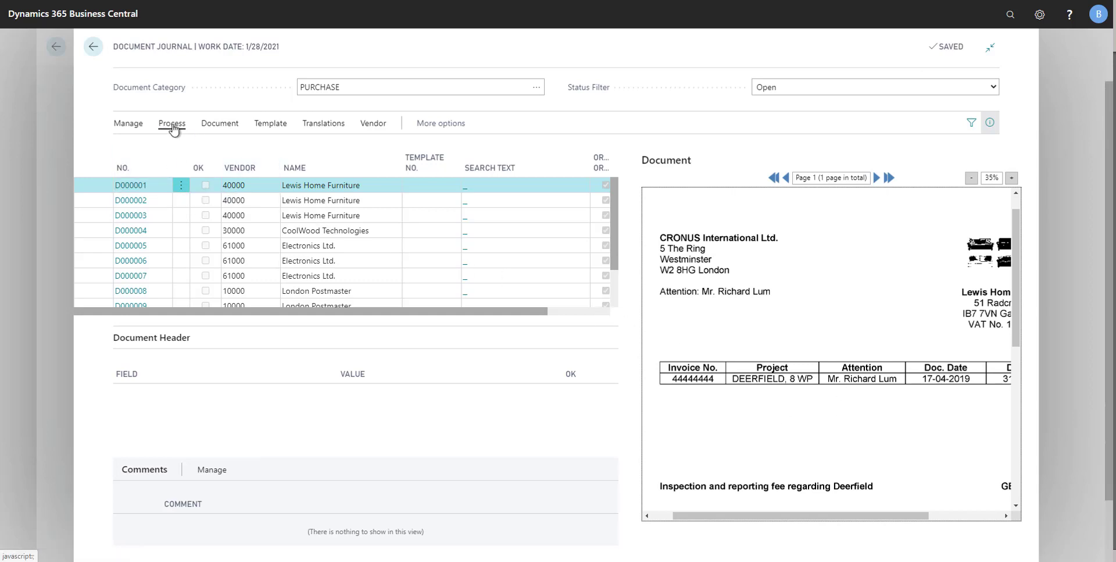
click(173, 127)
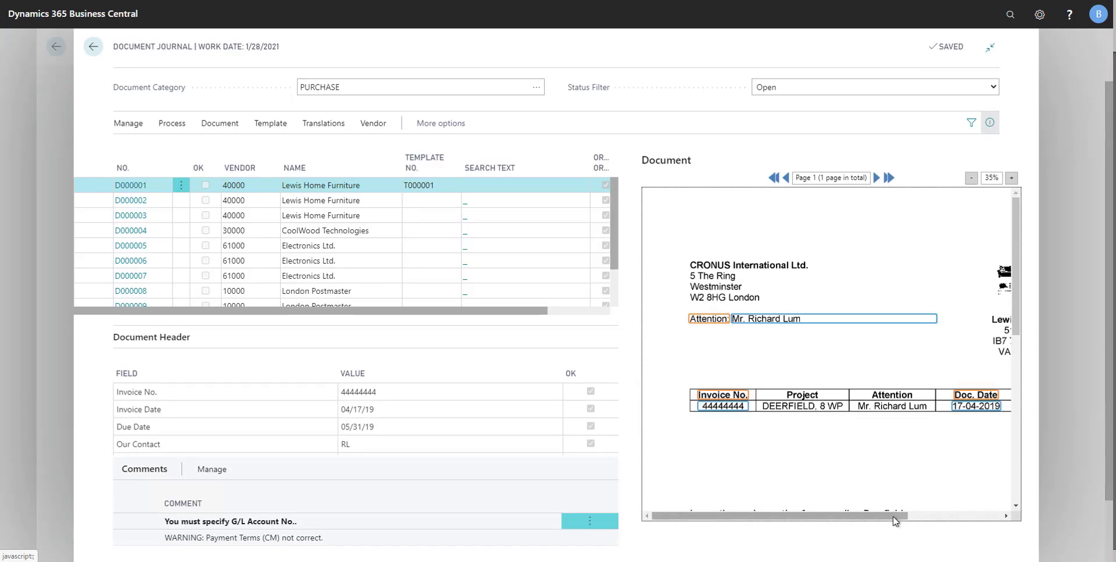
Check the captured header fields of document D000001, from due date to amounts, against the marked areas on the invoice image
click(970, 181)
click(970, 180)
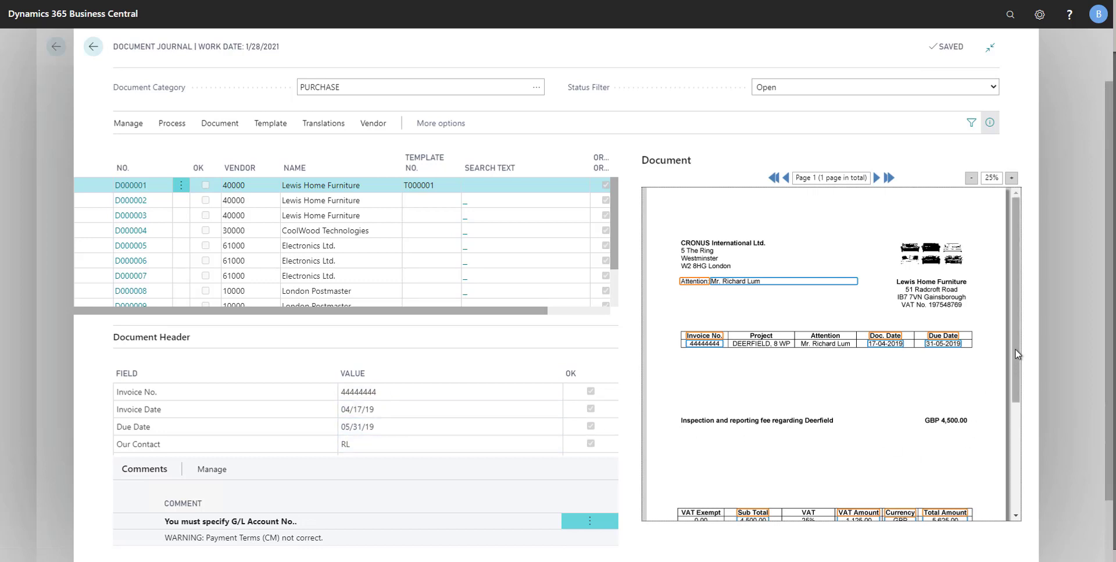
drag(1015, 354, 1010, 402)
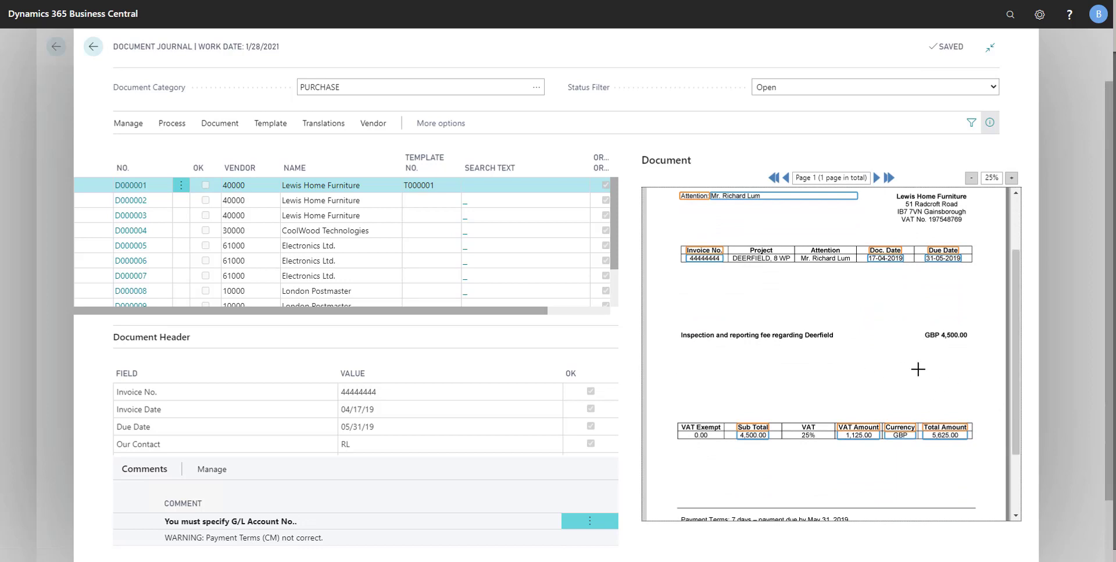
click(386, 426)
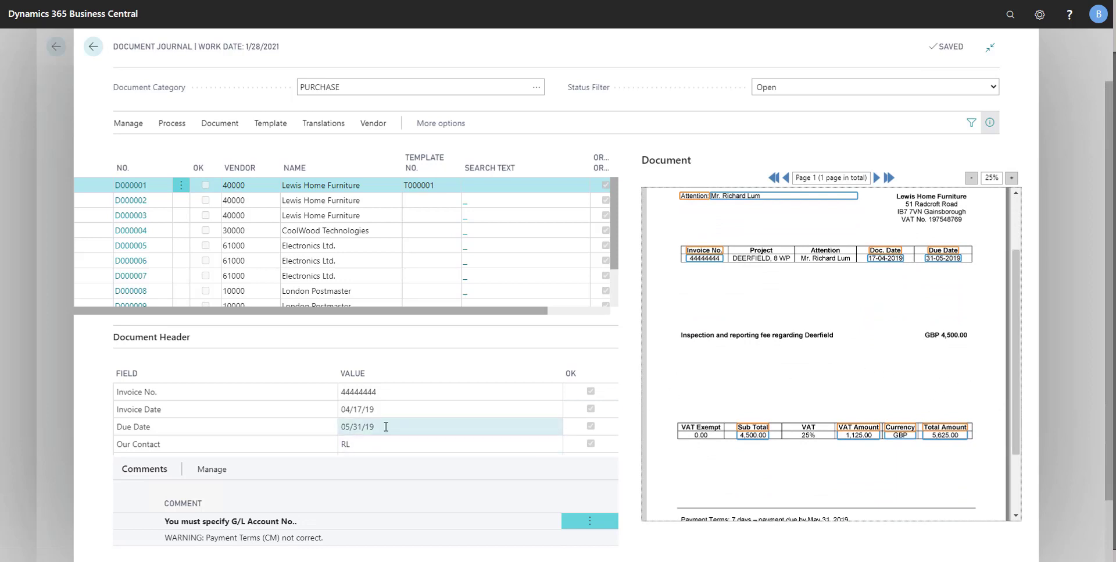
key(Tab)
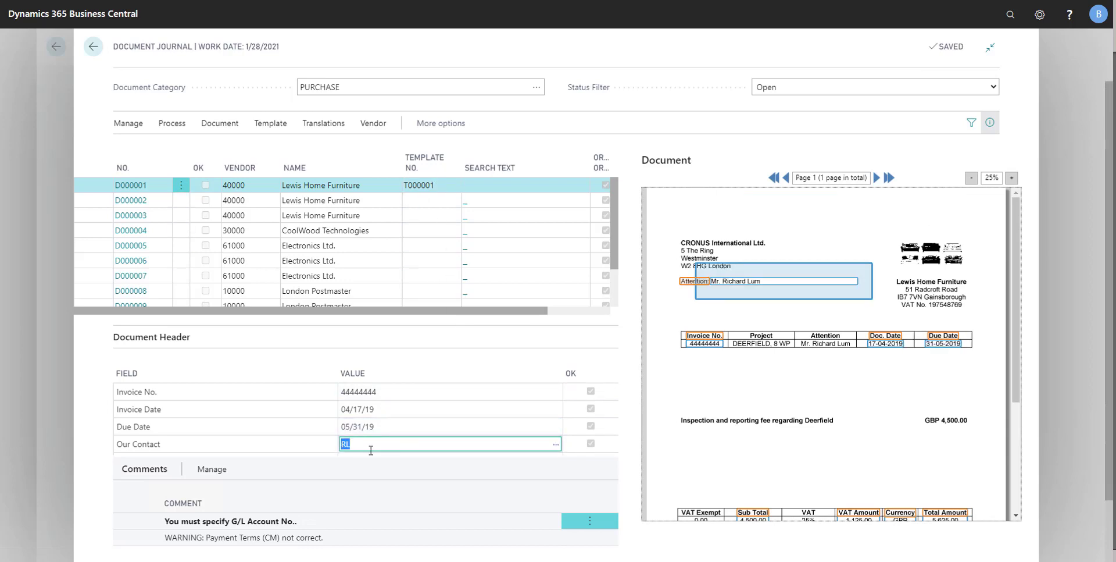
key(Tab)
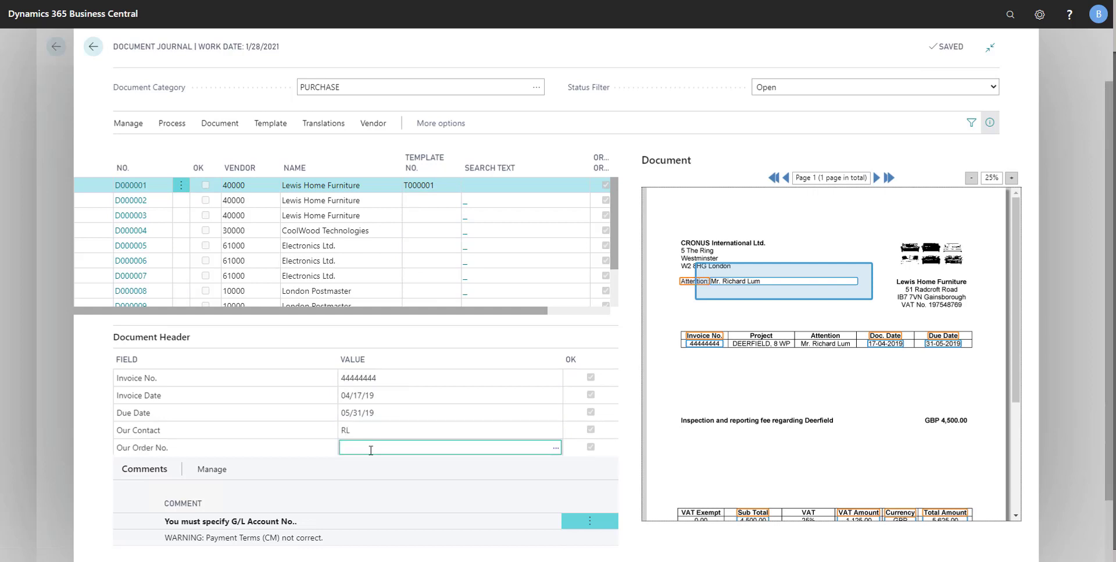
key(Tab)
key(Tab)
key(Tab)
key(Tab)
key(Tab)
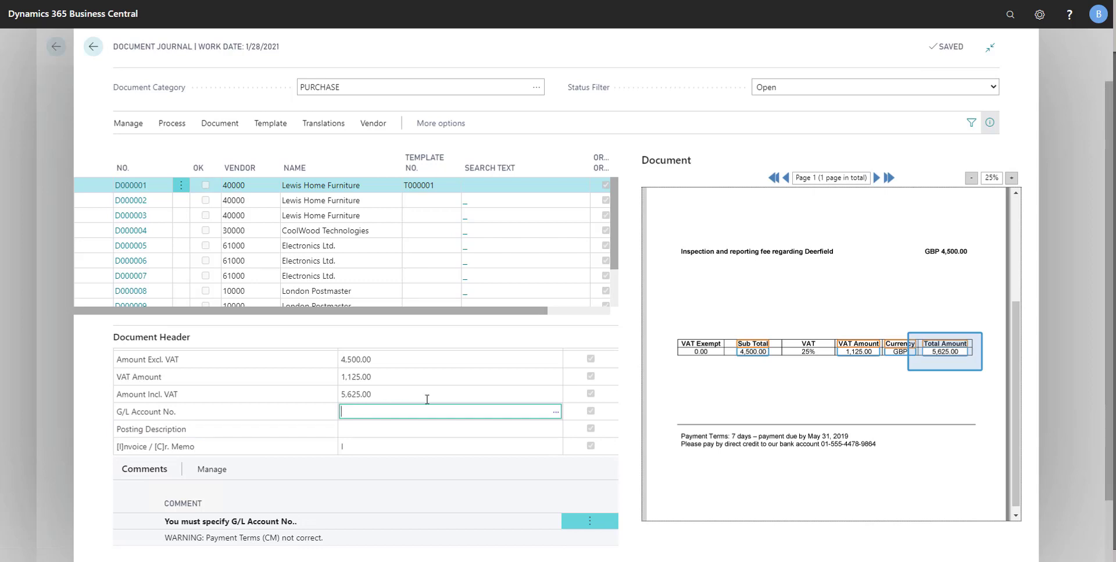
Set the G/L Account No. to 8330 and accept it as the default account for Amount Excl. VAT
text(8300)
key(BackSpace)
key(BackSpace)
text(30)
click(359, 430)
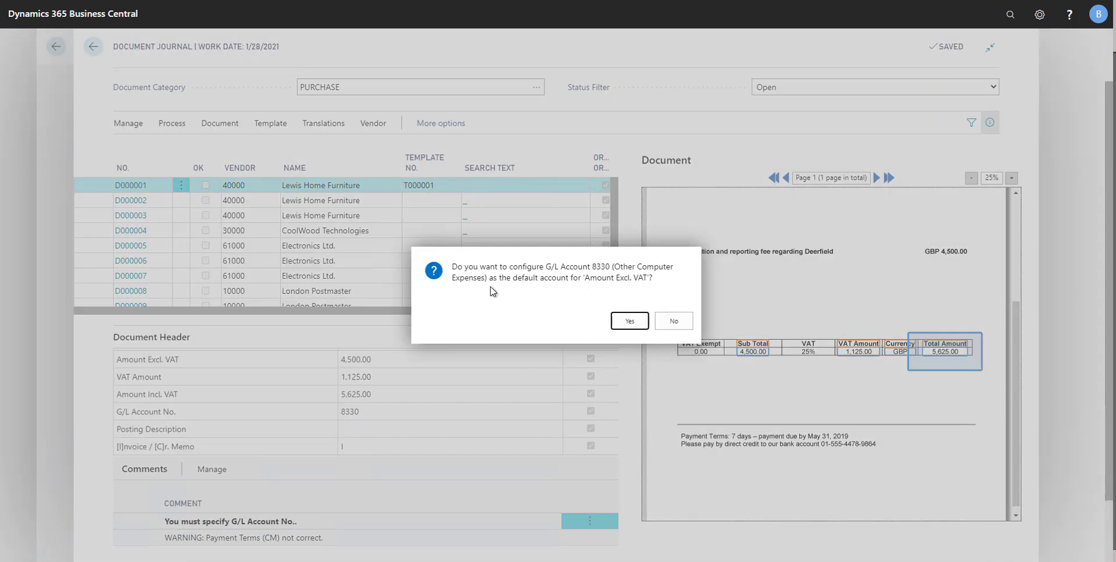
click(627, 325)
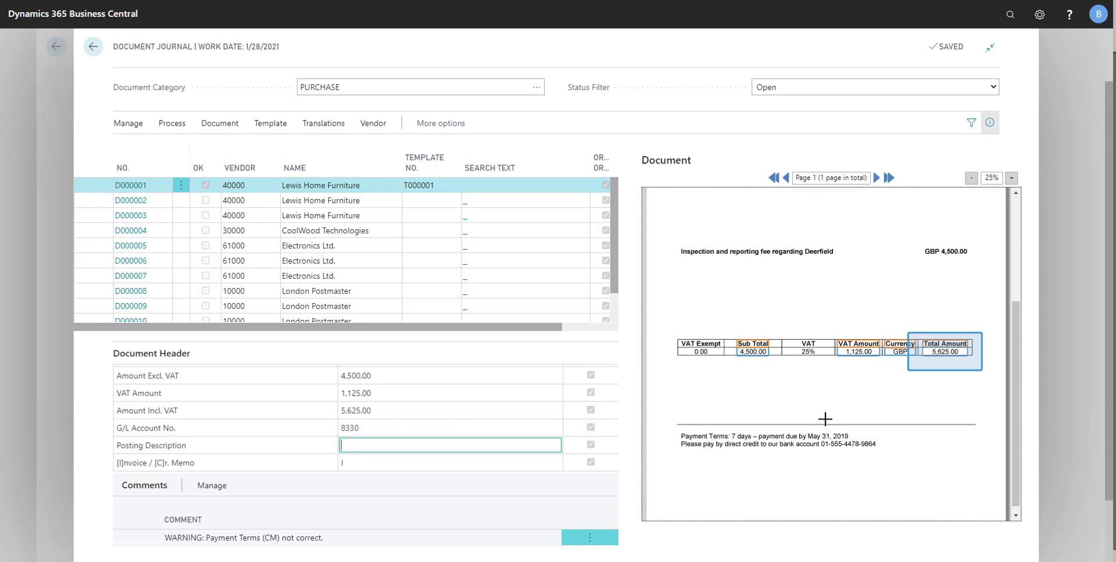
Capture "Inspection and reporting fee regarding Deerfield" from the invoice image as the Posting Description
scroll(825, 429, up, 2)
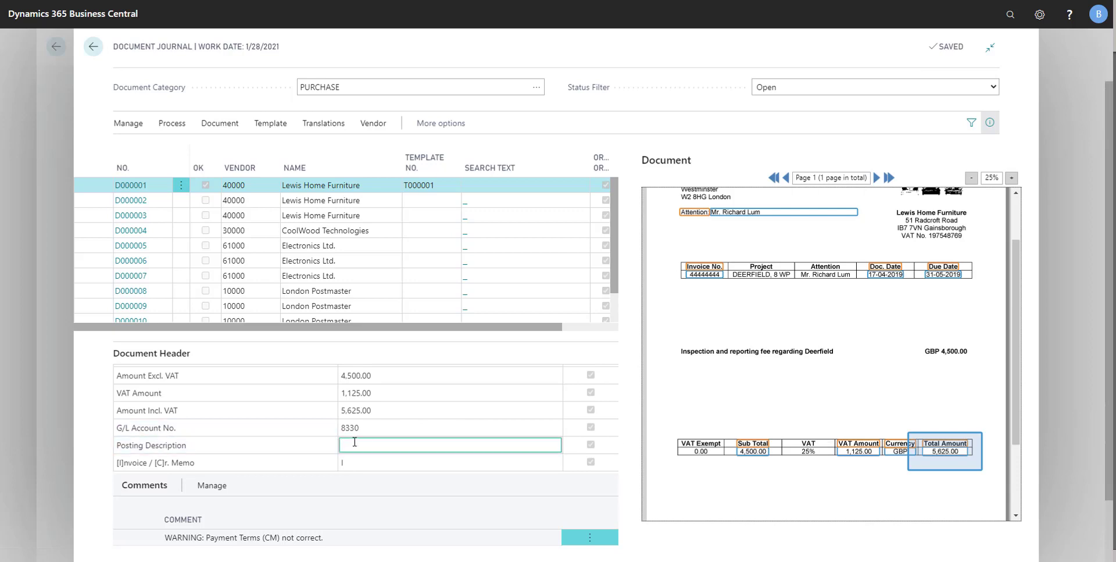
click(679, 345)
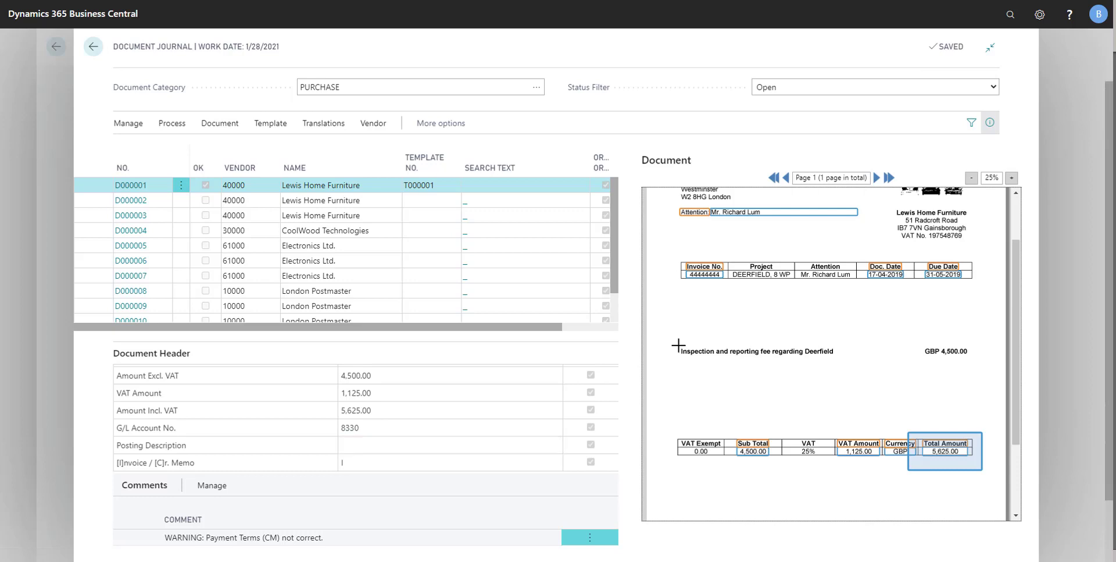
drag(678, 346, 918, 362)
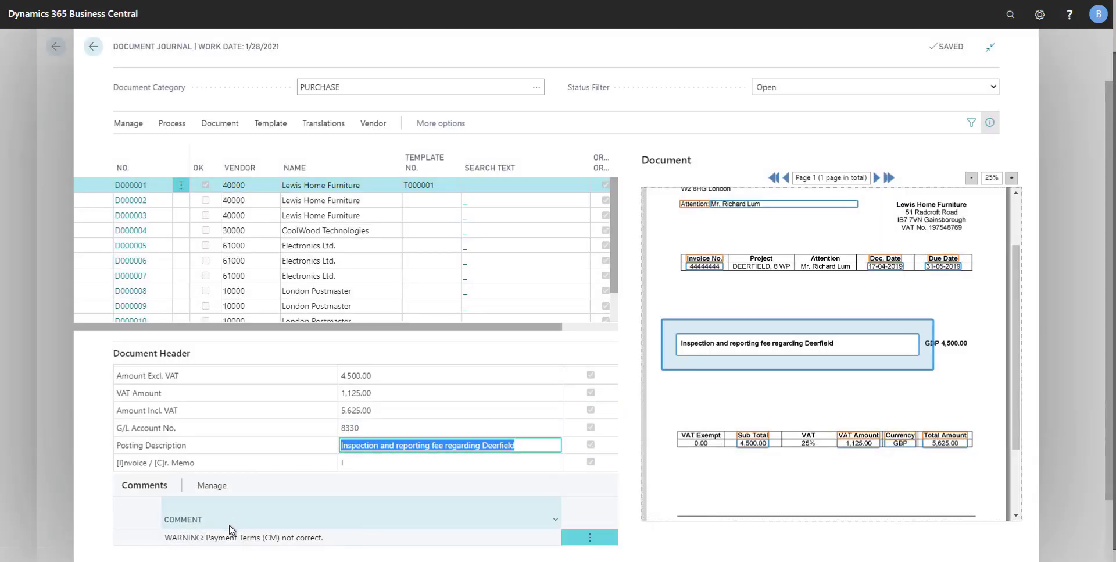
Register document D000001 and send an approval request for its purchase invoice
click(172, 125)
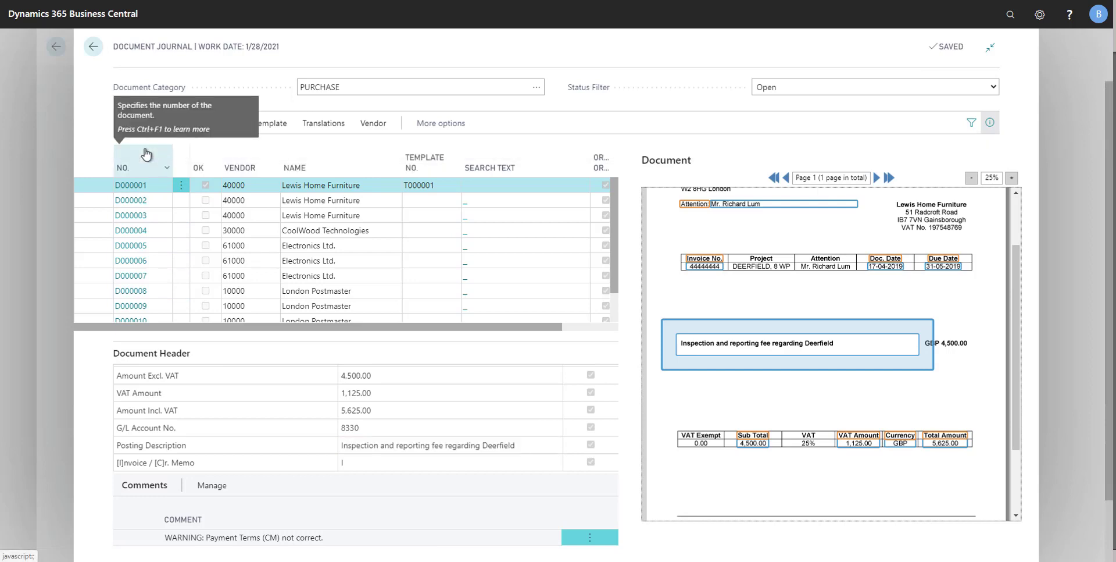
click(465, 193)
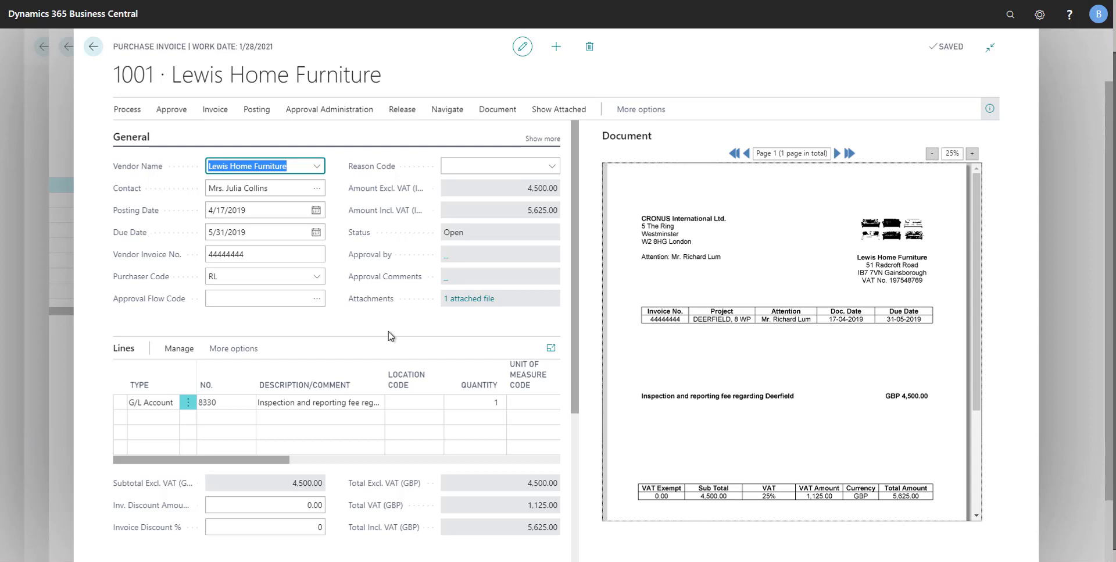
click(326, 111)
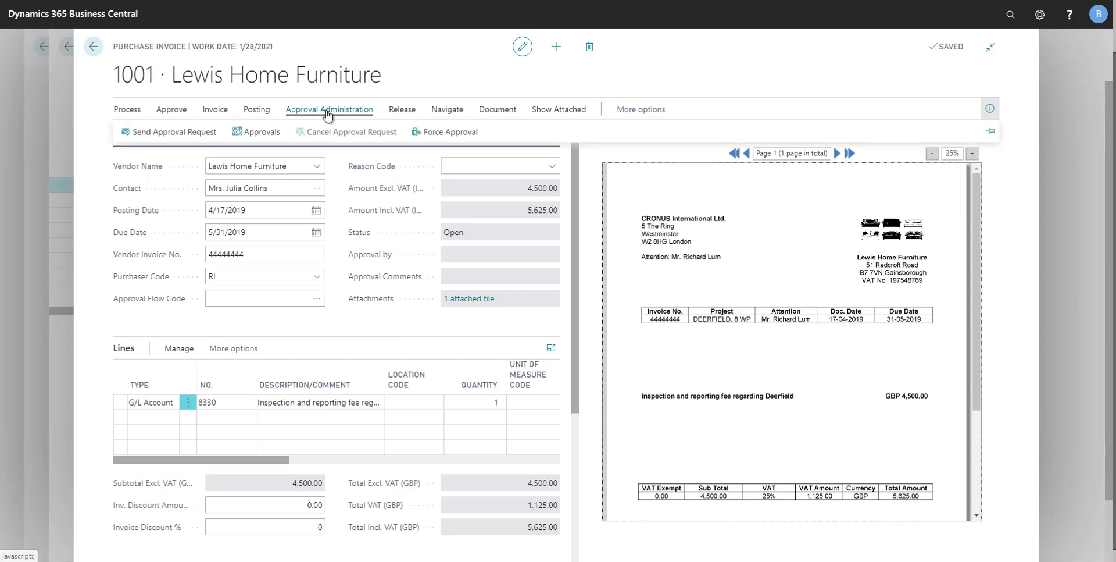
click(180, 139)
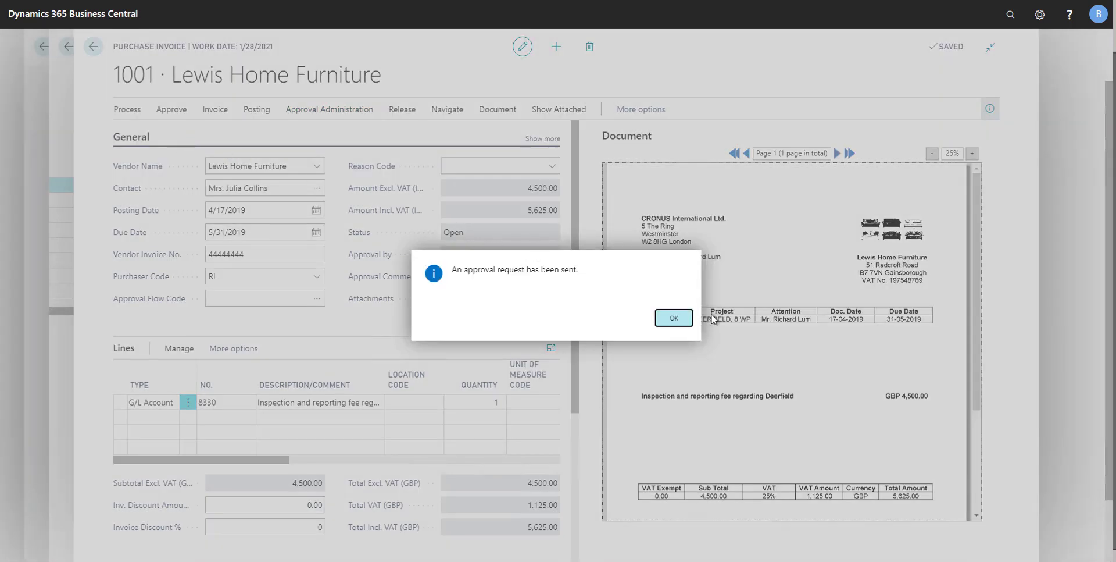
click(674, 318)
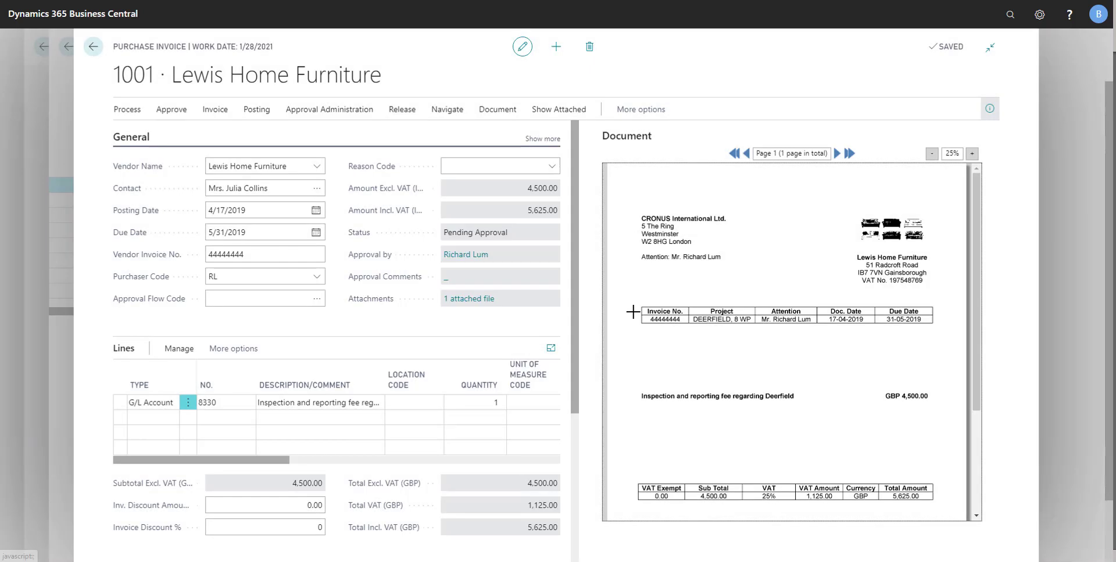
Return to the document journal and recognize the fields on Lewis Home Furniture documents D000002 and D000003 together
click(66, 146)
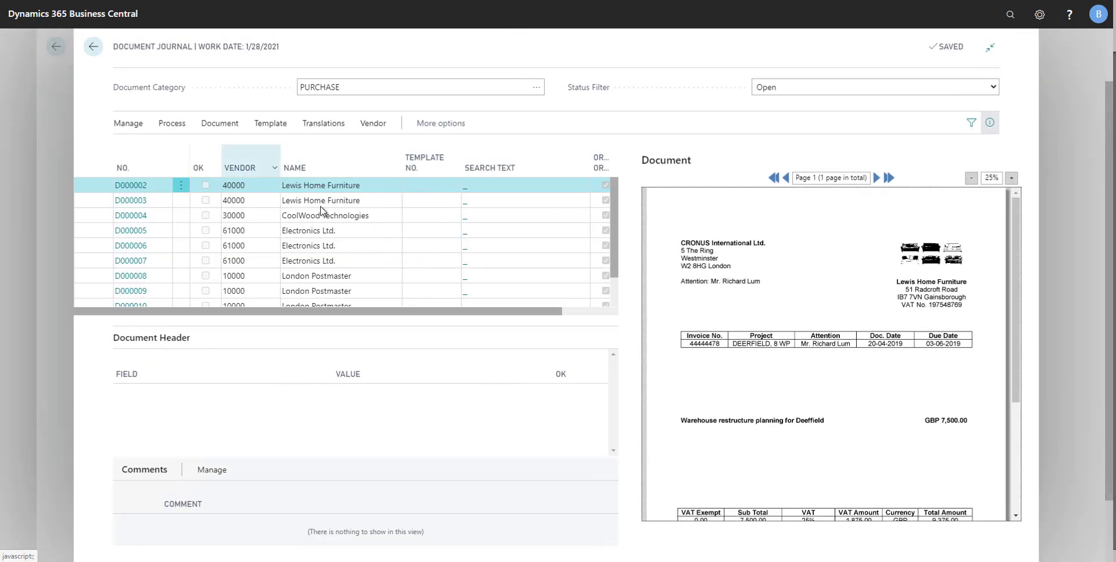
ctrl+click(376, 203)
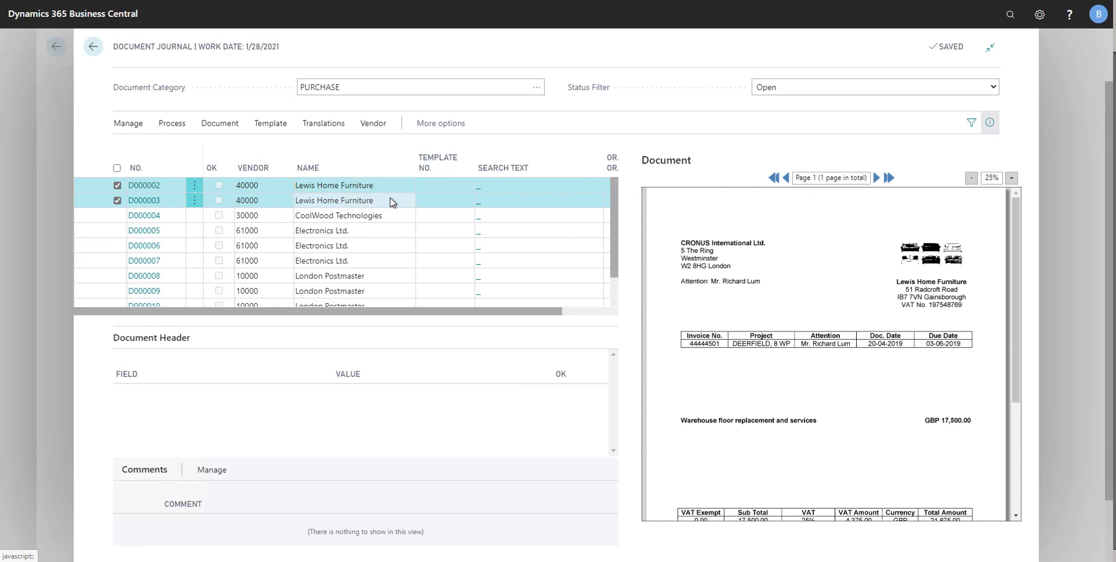
click(163, 128)
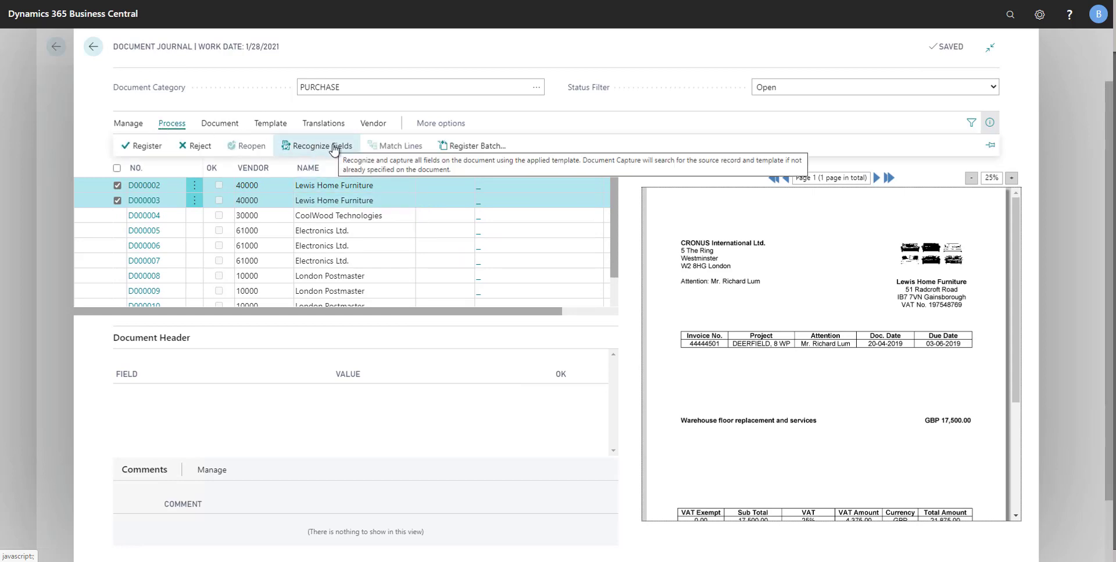
click(334, 147)
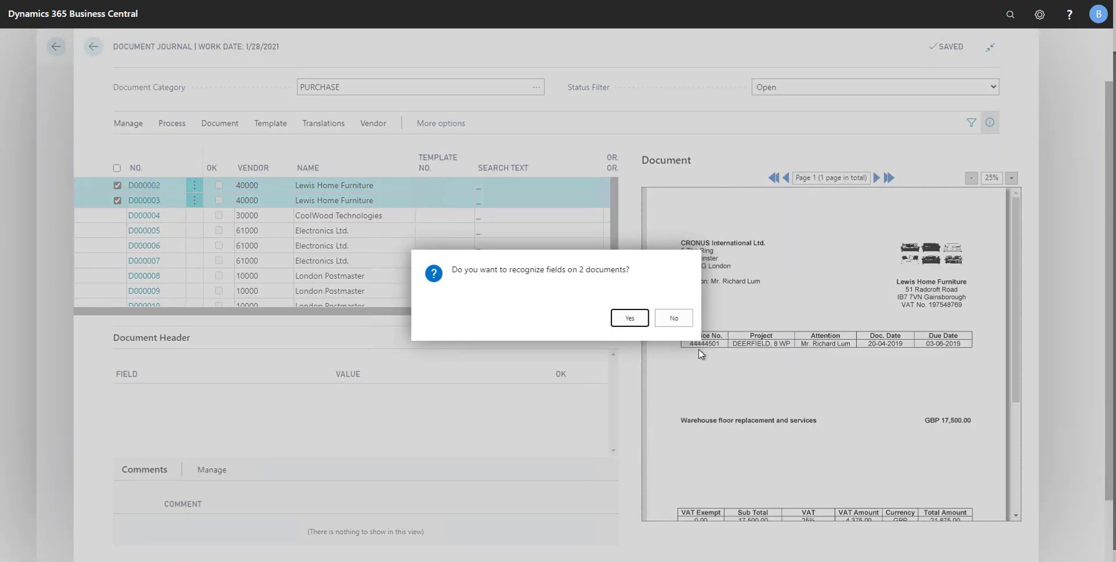
click(623, 317)
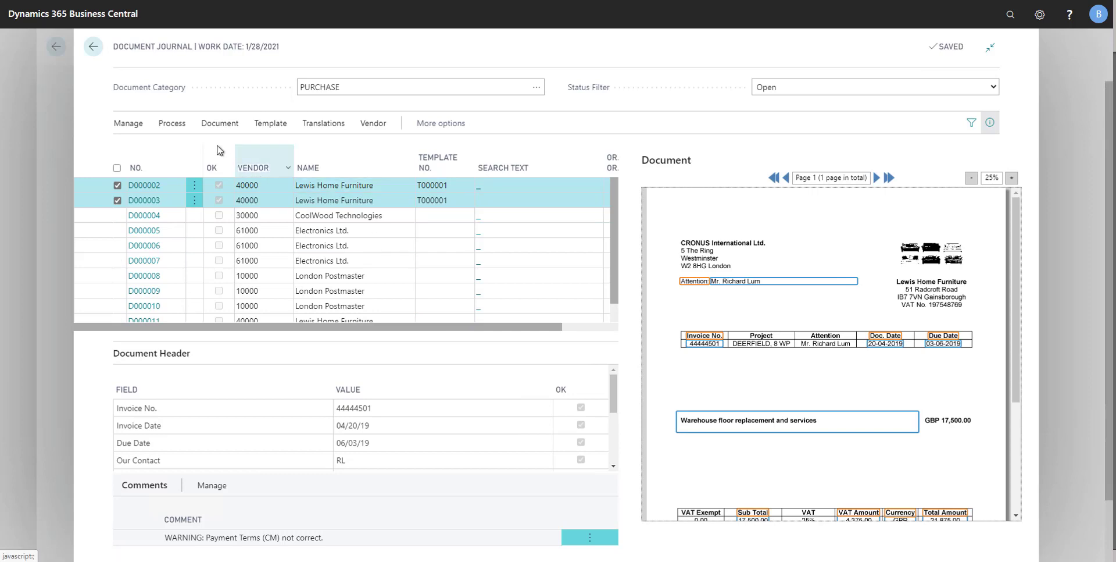
Recognize the fields on the Electronics Ltd. document D000005
click(172, 124)
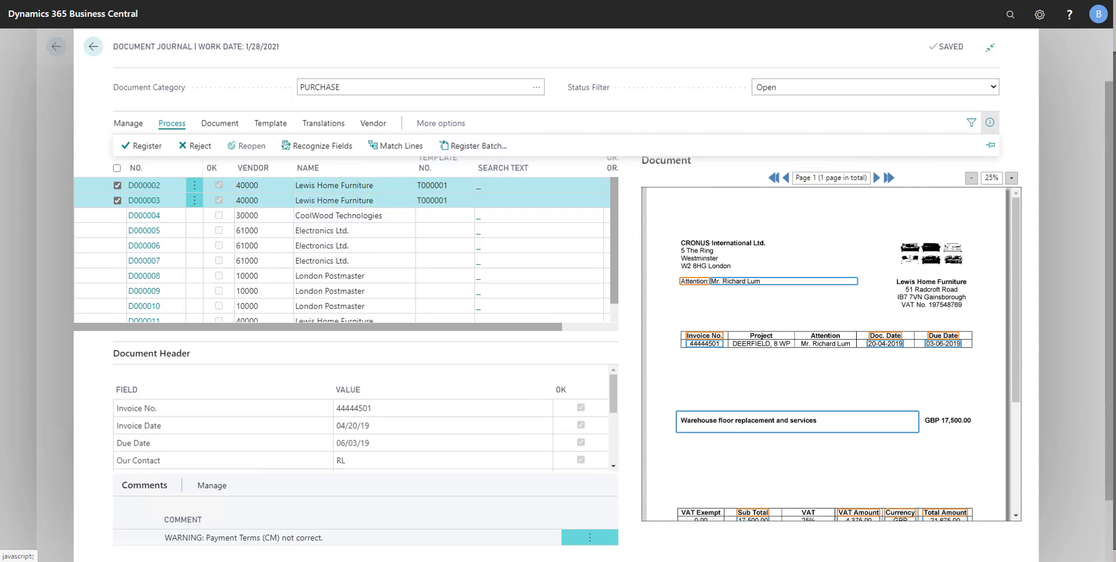
click(348, 230)
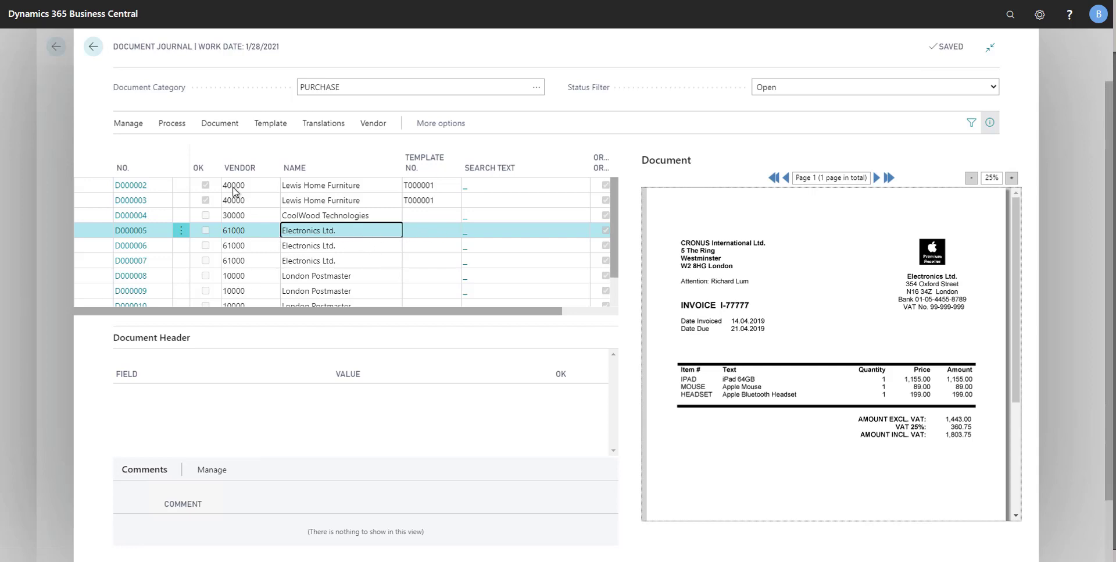
click(178, 127)
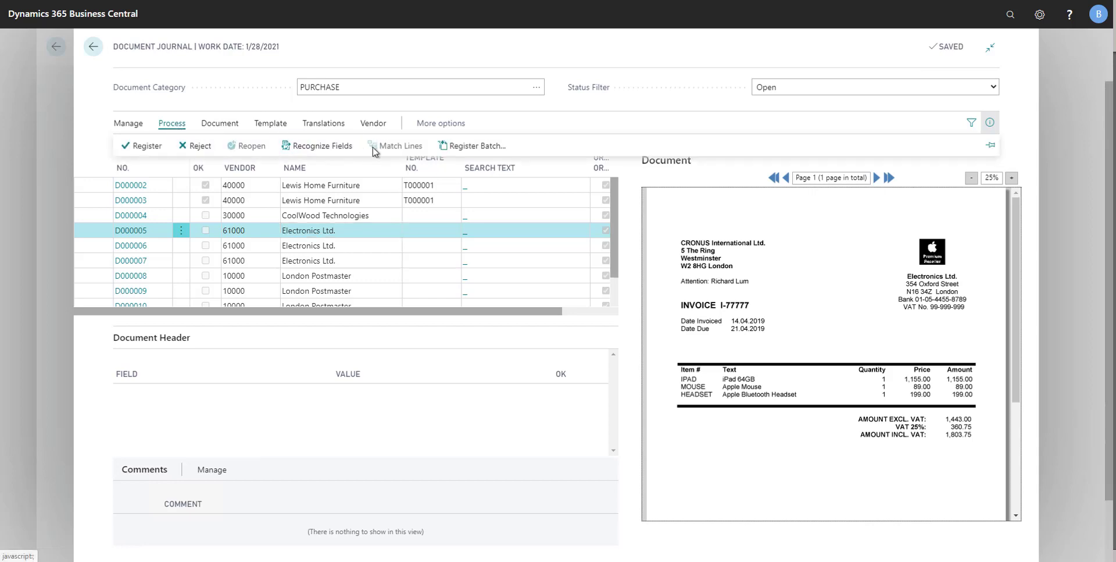
click(317, 150)
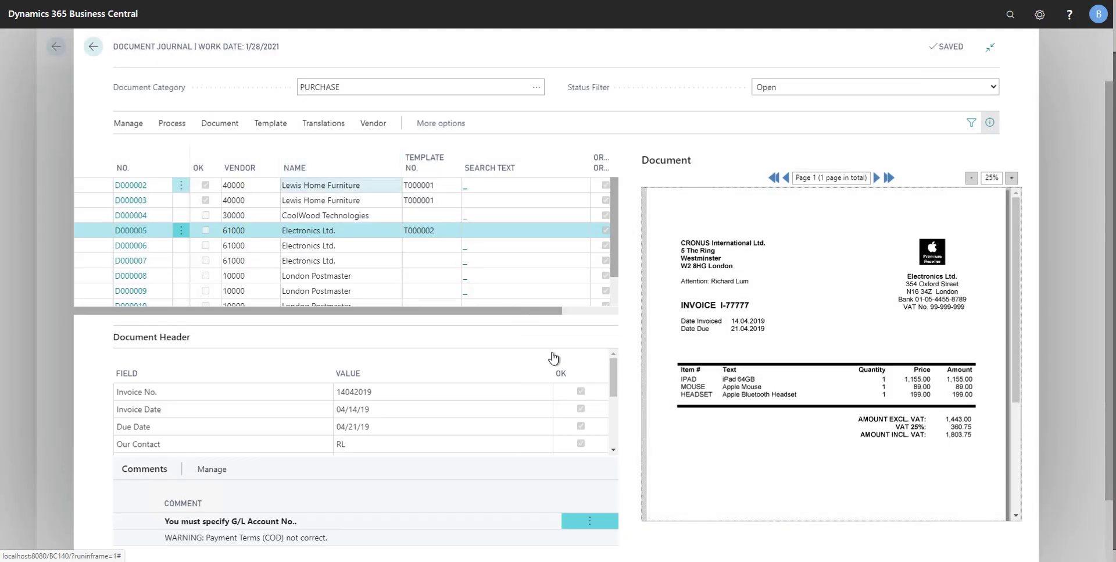
Recapture the Invoice No. from the invoice image, with INVOICE as its caption and I-77777 as its value
click(401, 393)
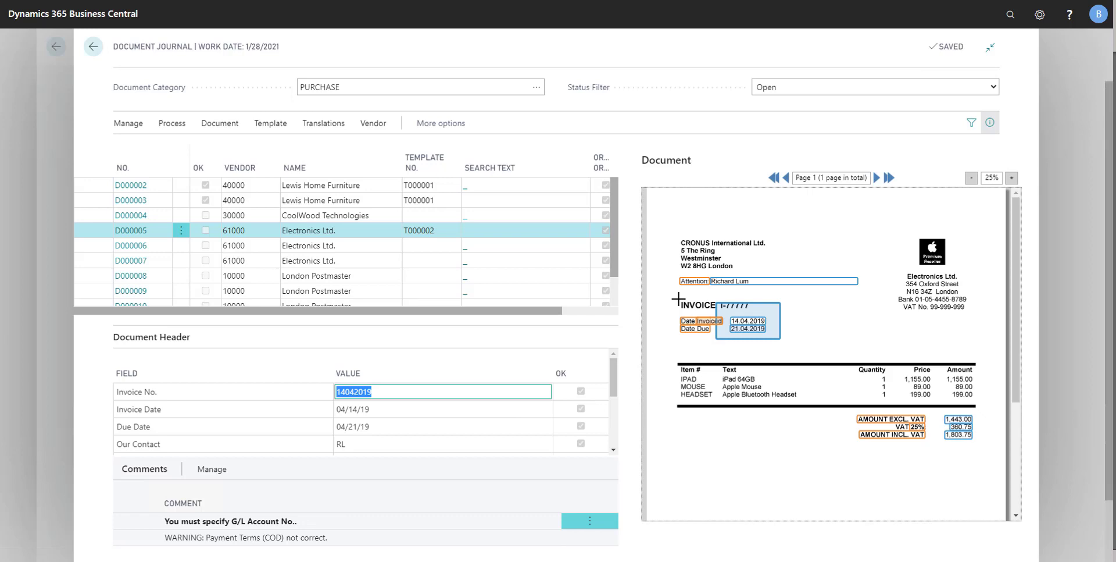
mouse_move(678, 299)
mouse_down()
mouse_move(687, 313)
mouse_move(719, 312)
mouse_up()
drag(718, 301, 758, 311)
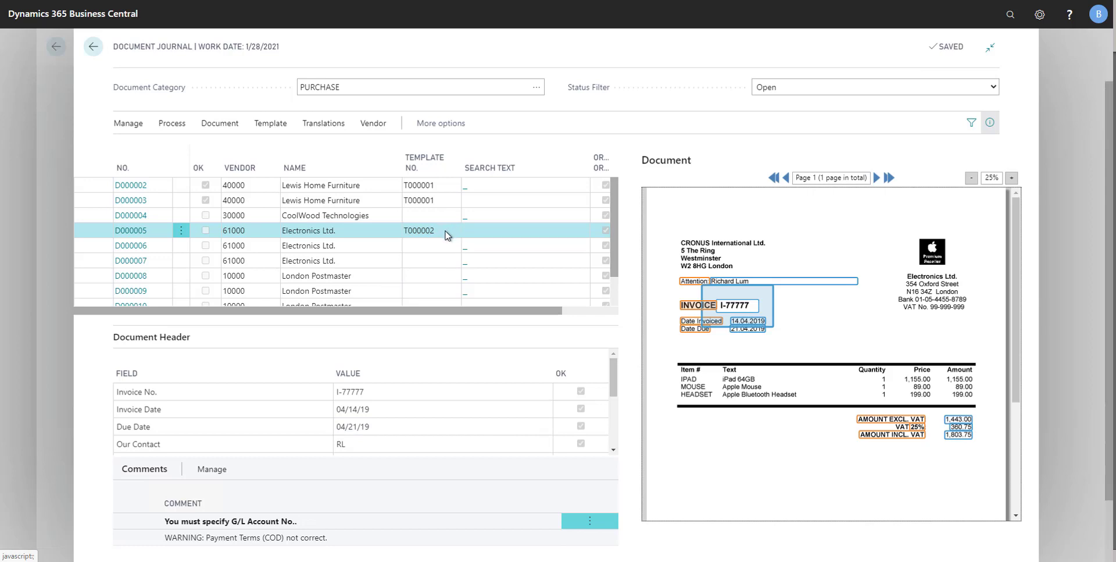
Open the document card of D000005 and capture the line captions Item # for No. and Text for Description, spanning the full description column
click(220, 124)
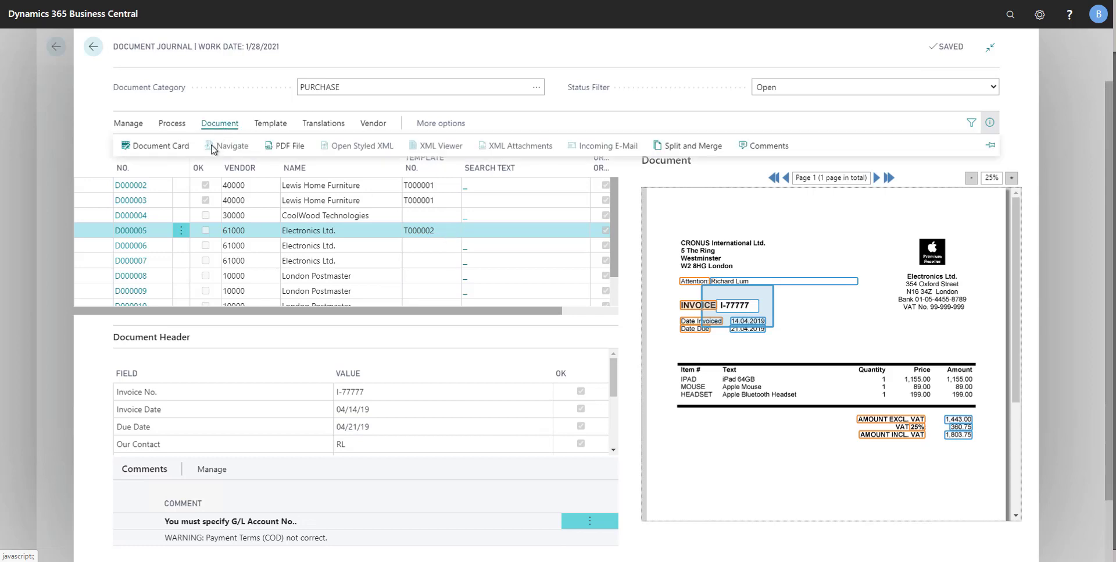
click(155, 146)
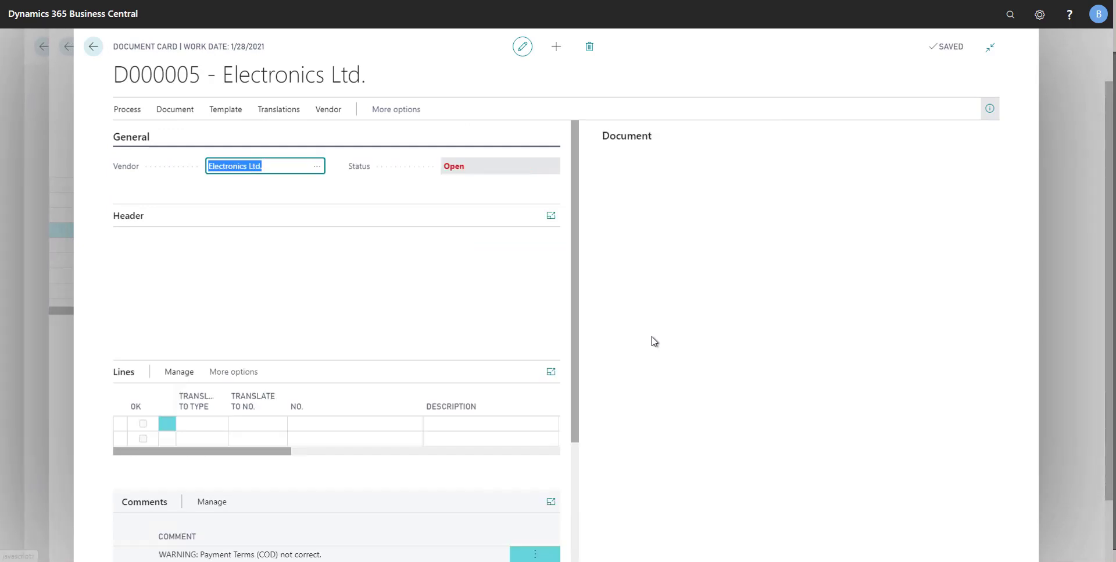
click(312, 424)
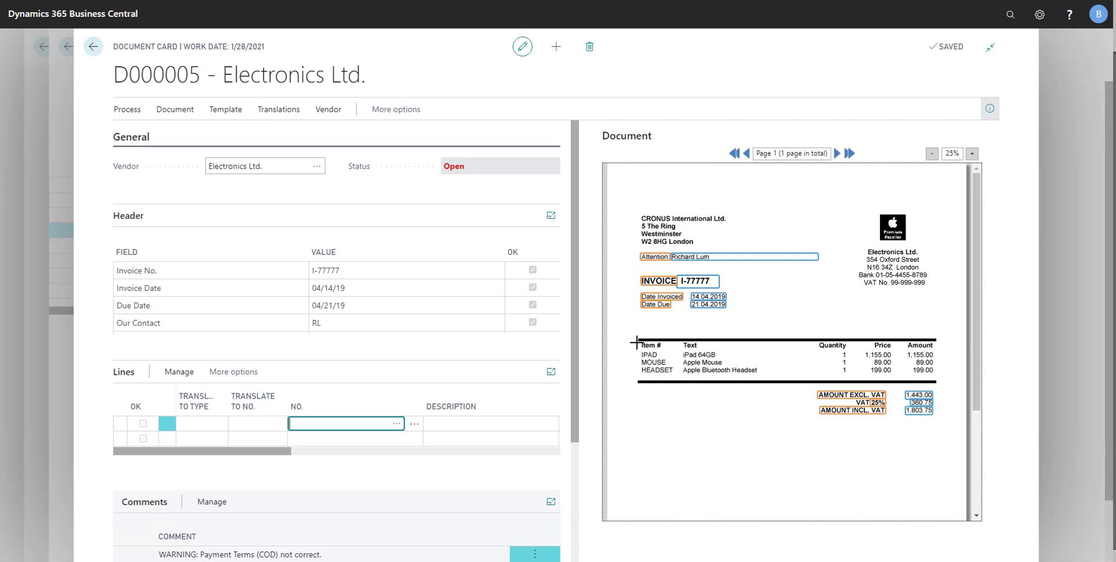
drag(638, 342, 674, 349)
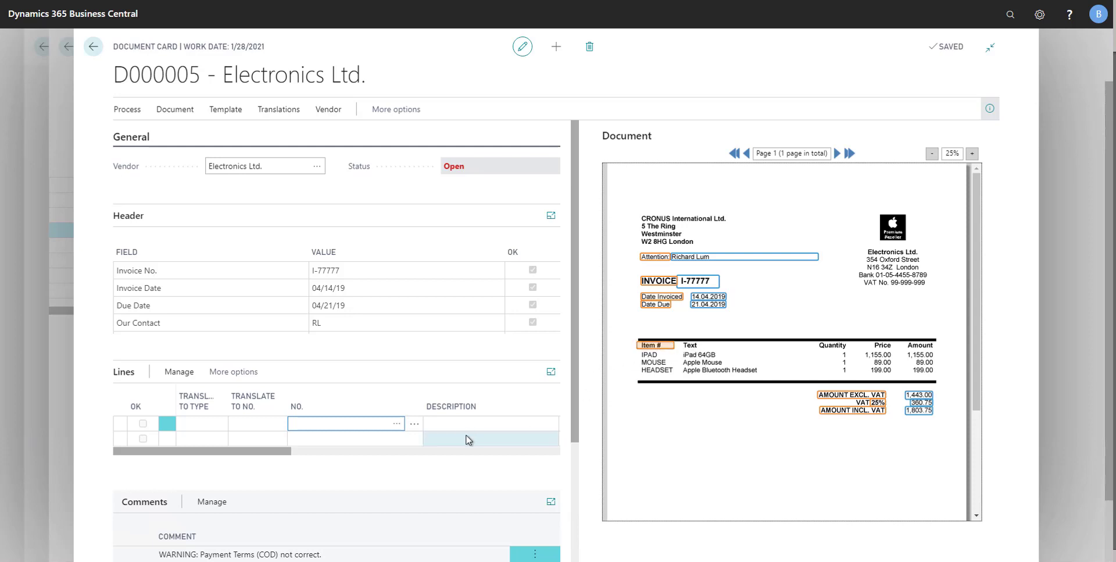
click(448, 424)
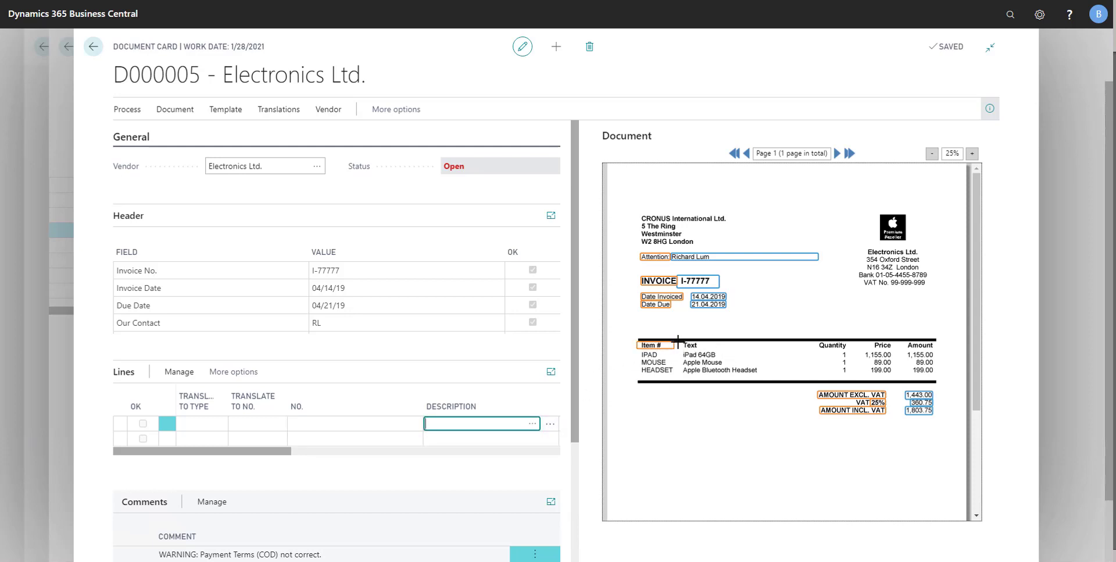
drag(678, 342, 748, 349)
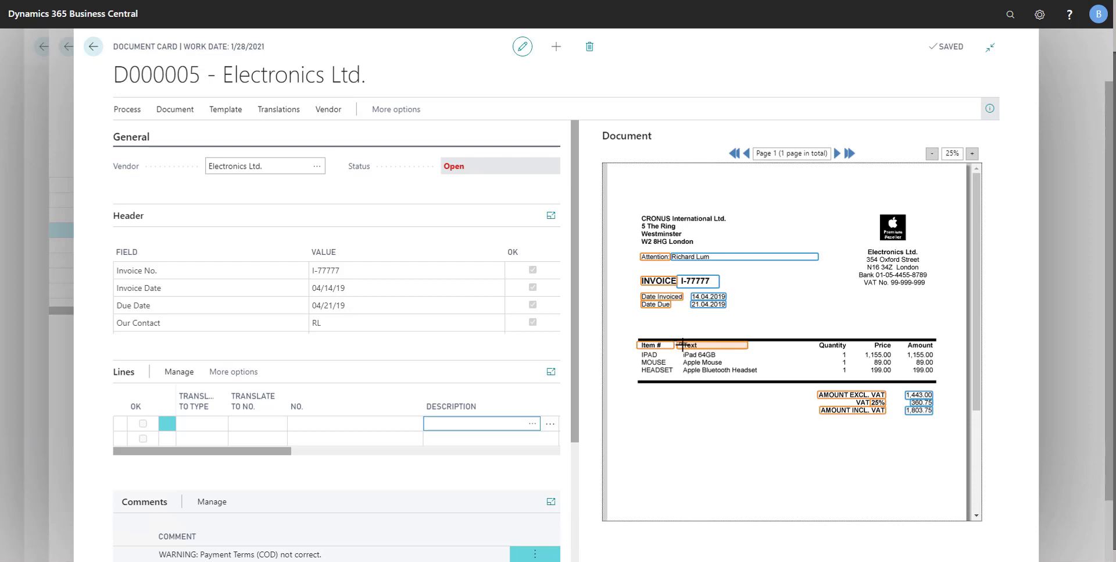
drag(678, 343, 817, 349)
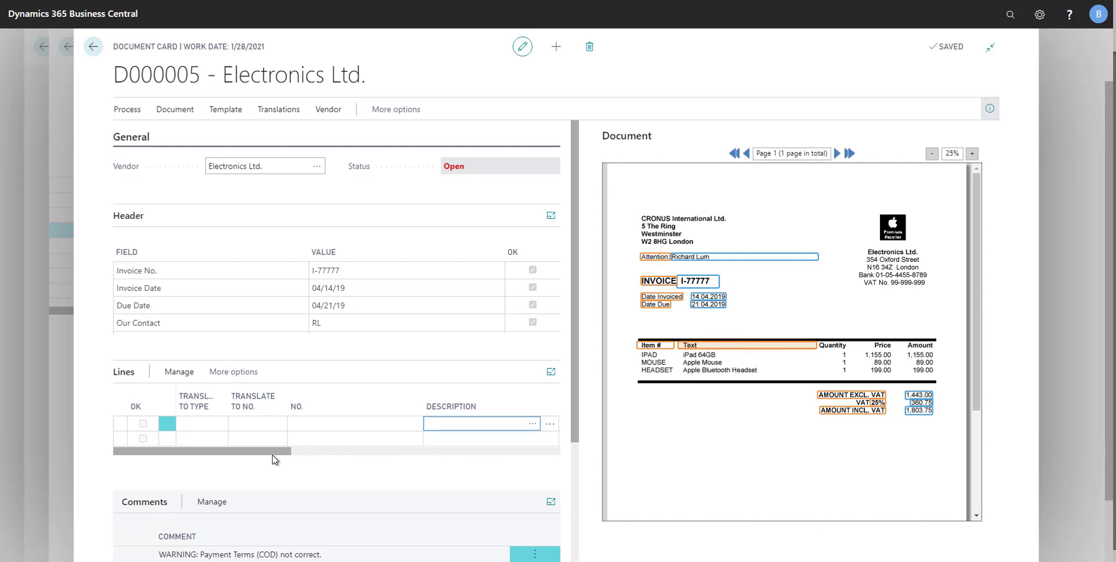
Capture the remaining line captions from the invoice image: Quantity for Quantity, Price for Unit Cost and Amount for Line Amount
drag(281, 449, 469, 451)
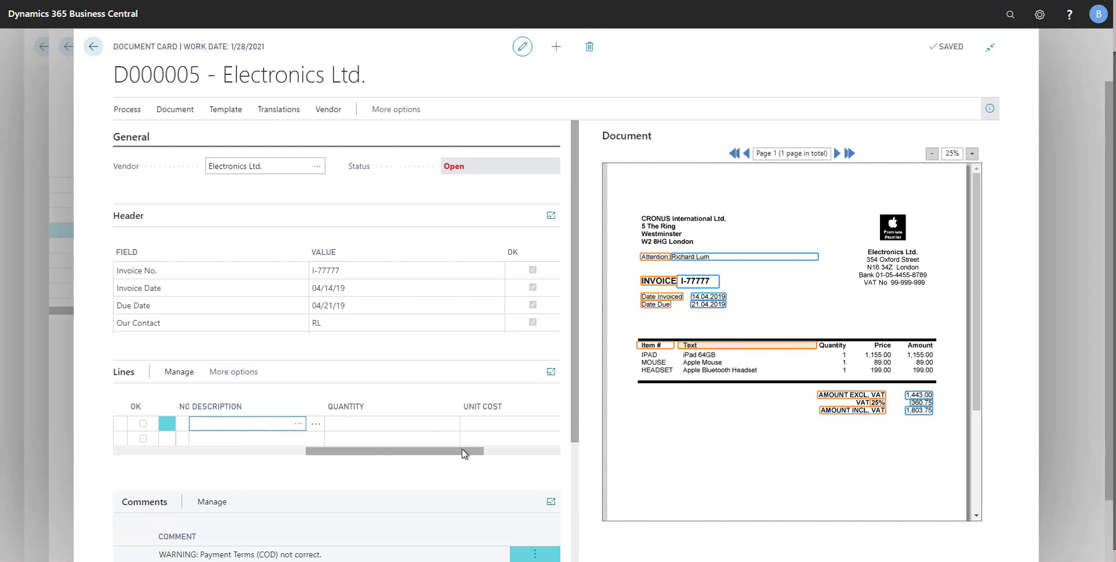
click(339, 424)
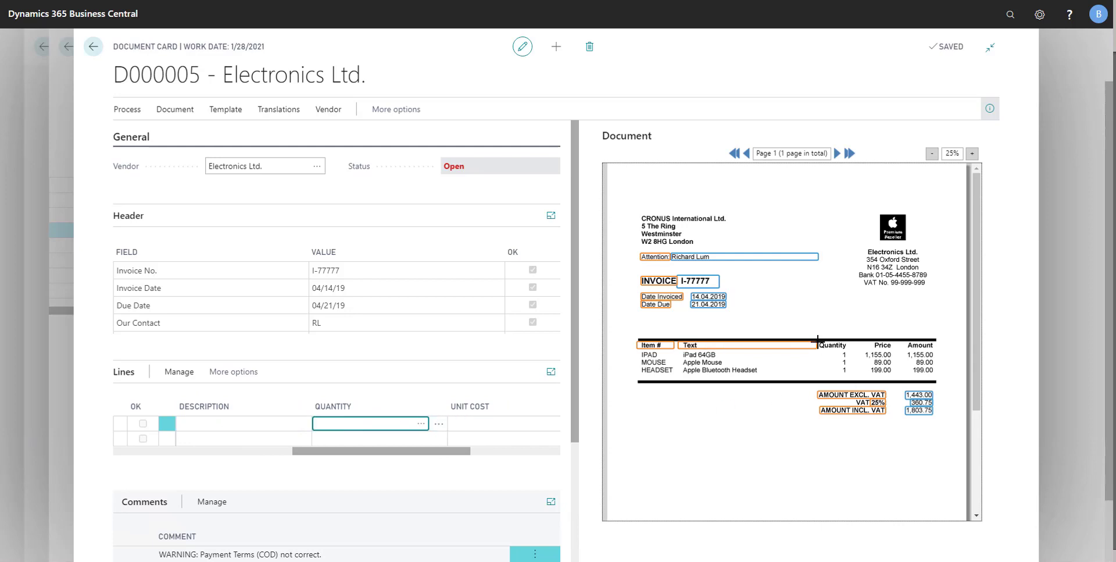
drag(819, 341, 852, 350)
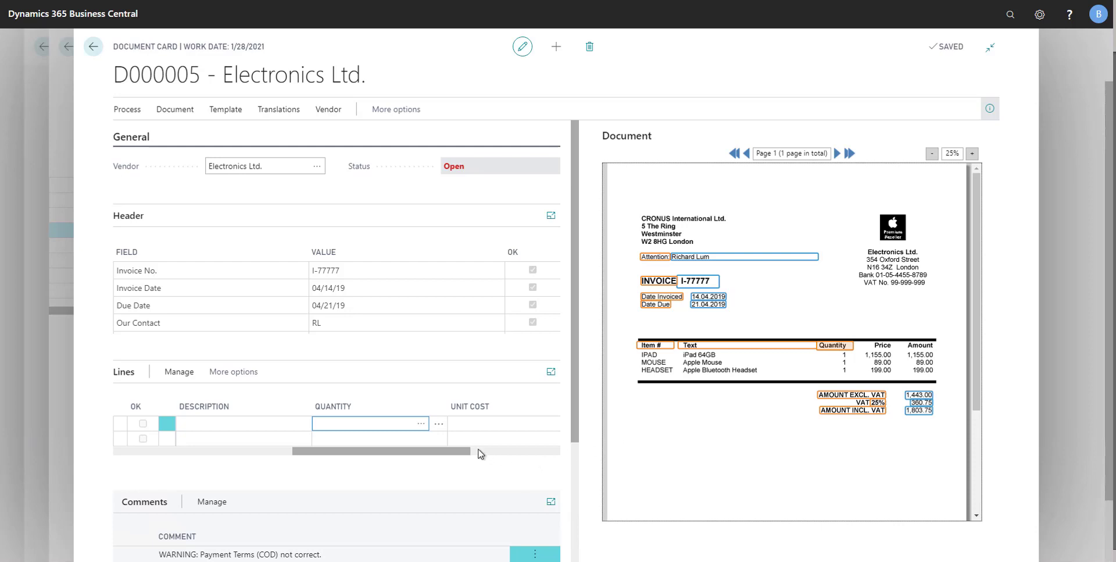
click(468, 422)
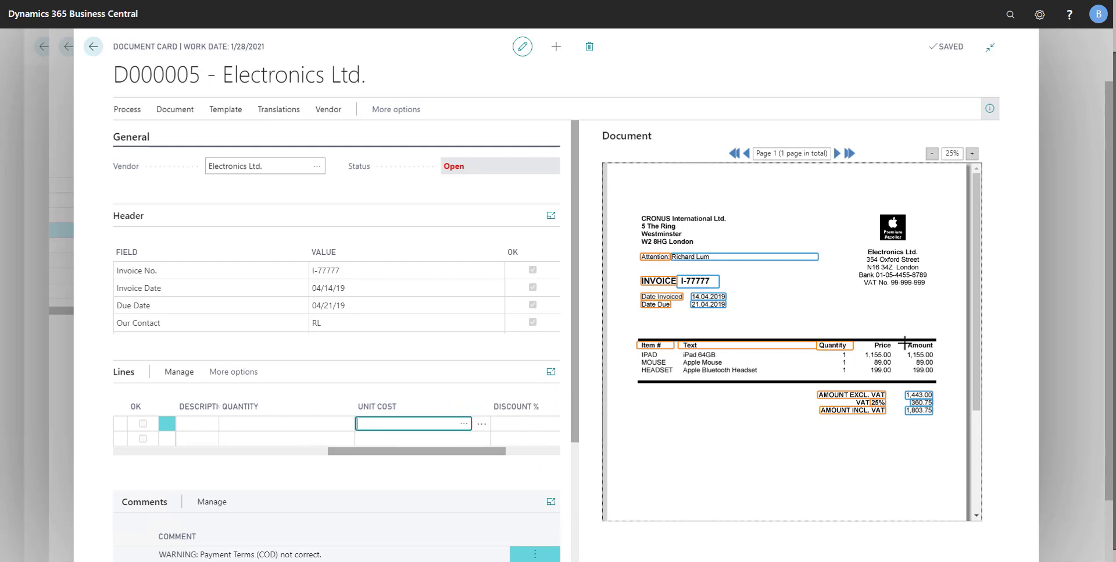
drag(856, 342, 894, 350)
drag(498, 454, 555, 450)
click(436, 424)
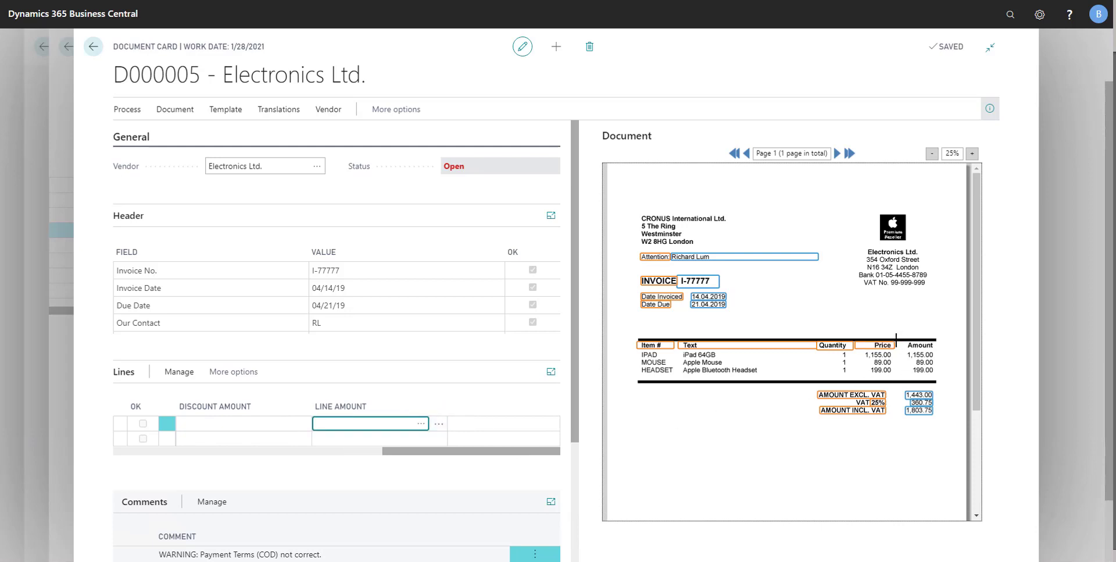
drag(895, 341, 936, 352)
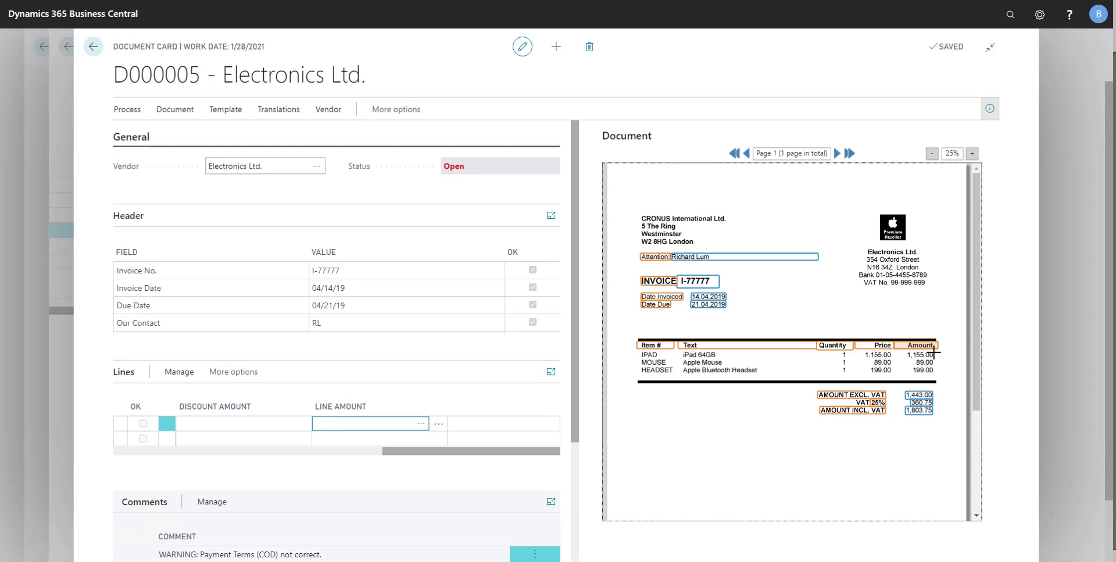
Recognize the fields on document D000005 again to capture its invoice lines
click(131, 111)
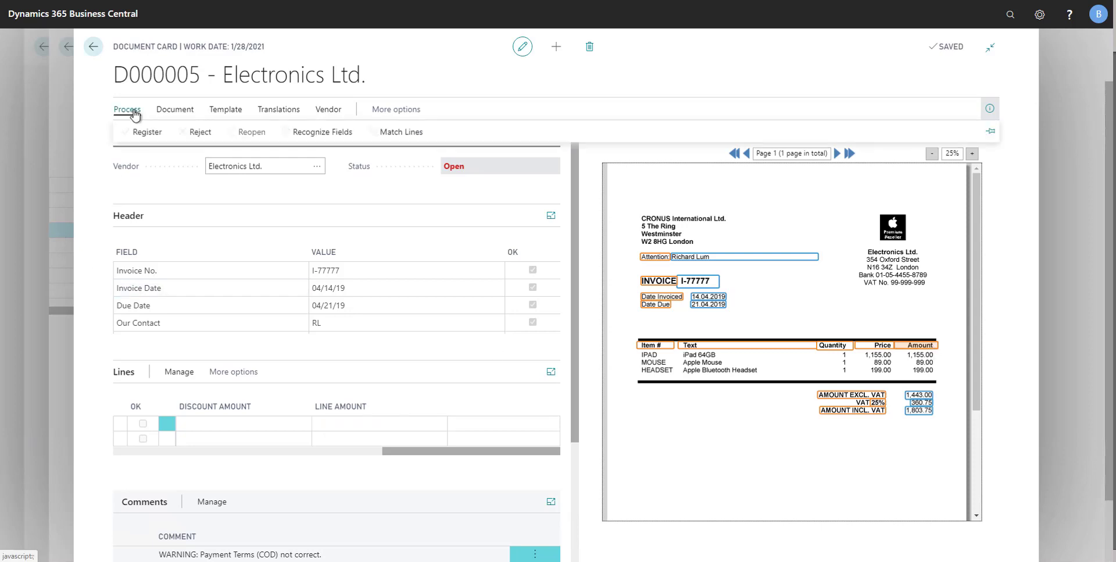
click(334, 132)
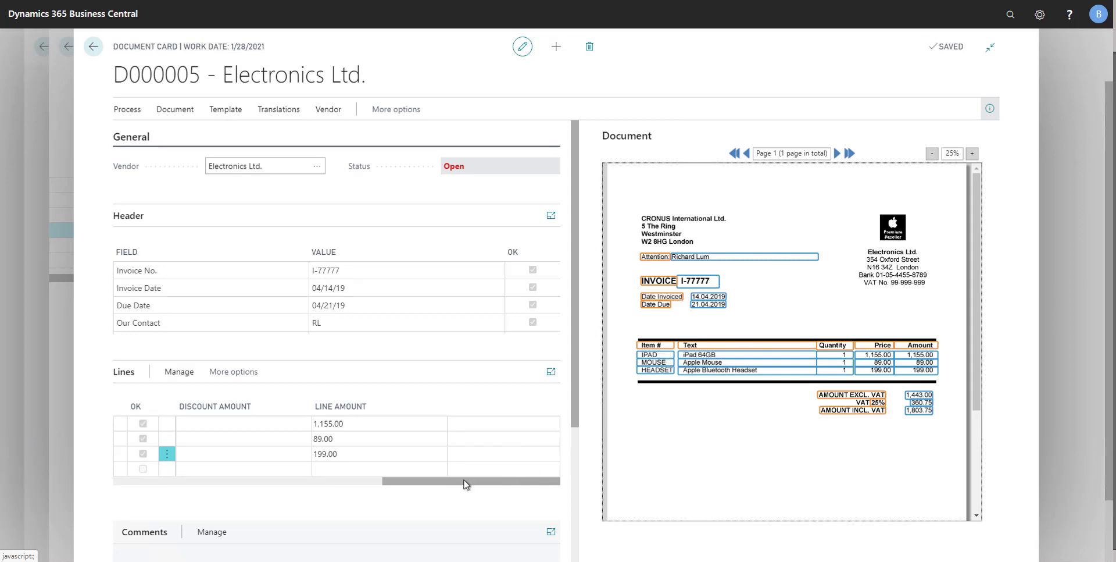
drag(452, 482, 117, 486)
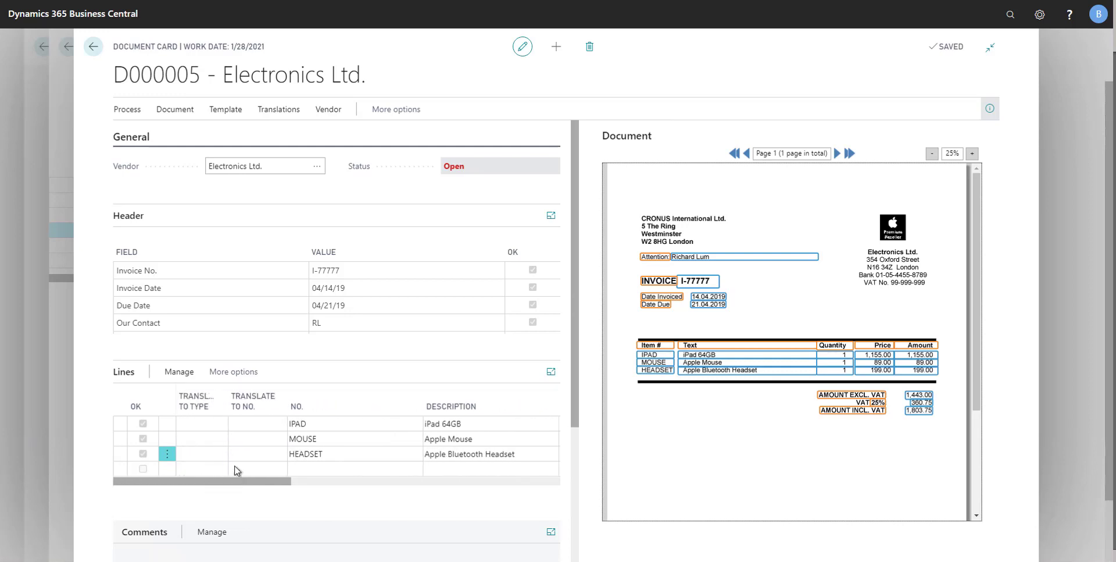
Translate the captured lines to item numbers: IPAD to 1000, MOUSE to 1100 and HEADSET to 1200
click(245, 423)
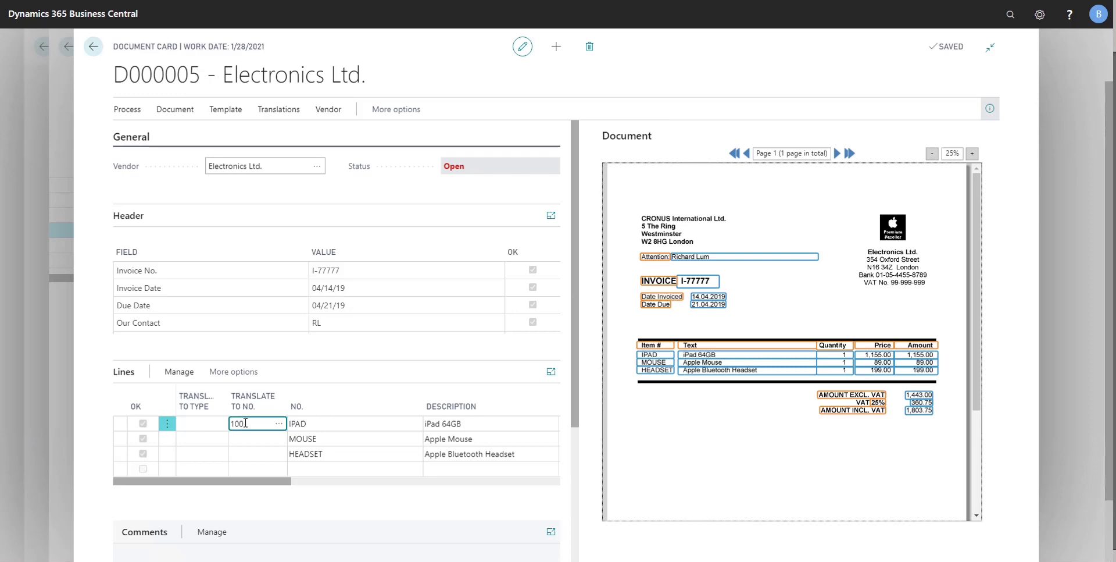
text(1000)
click(250, 441)
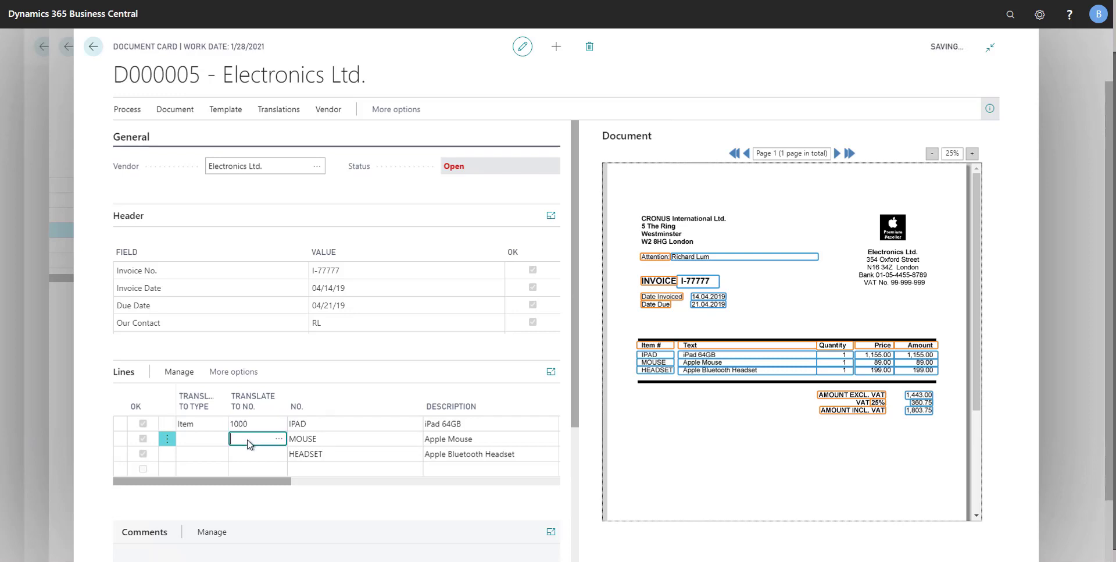
text(1100)
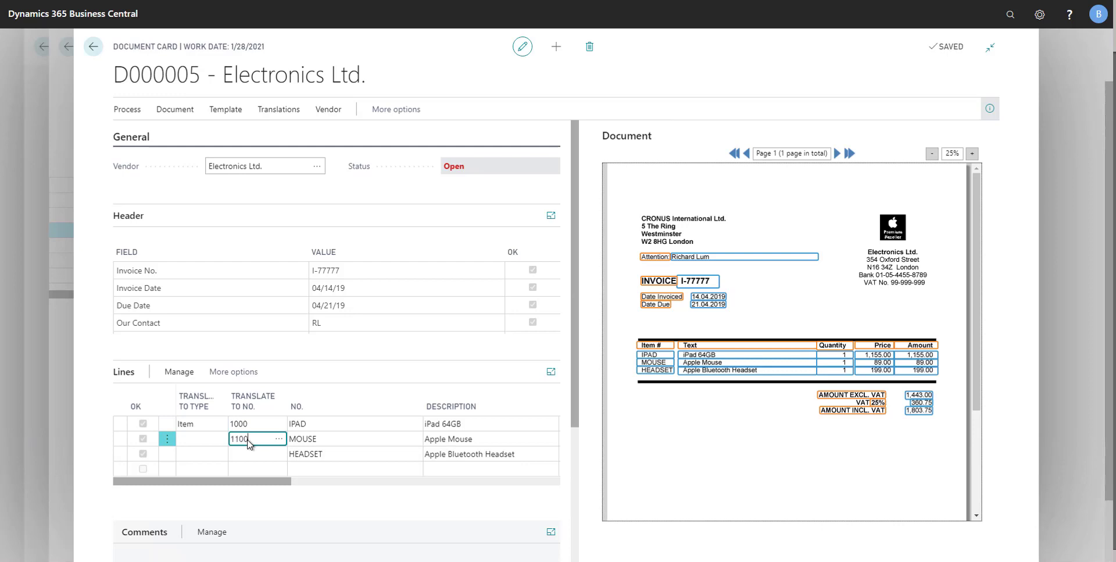
click(249, 454)
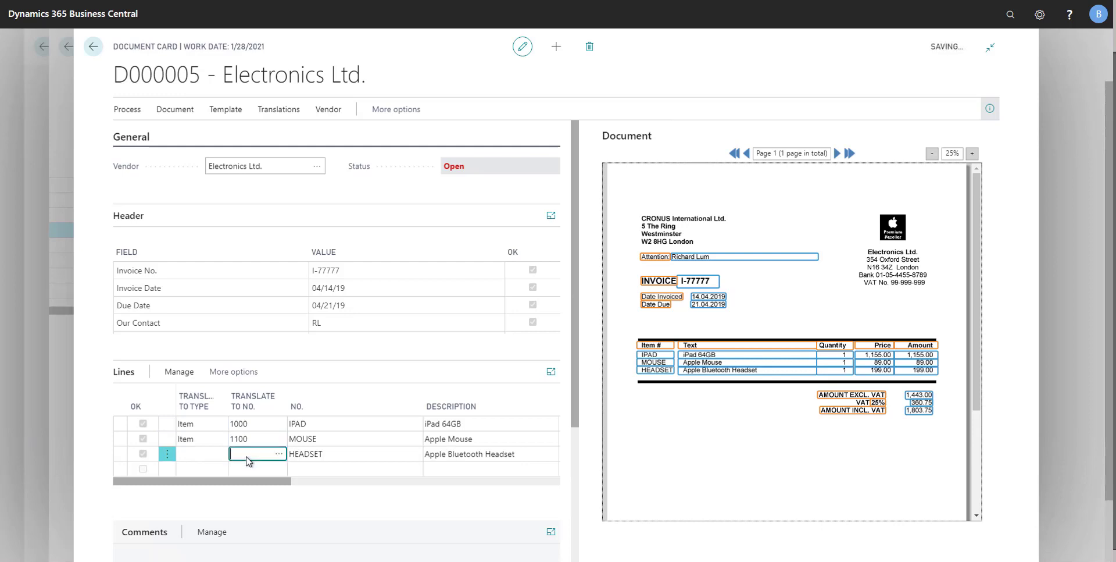
text(1200)
click(257, 439)
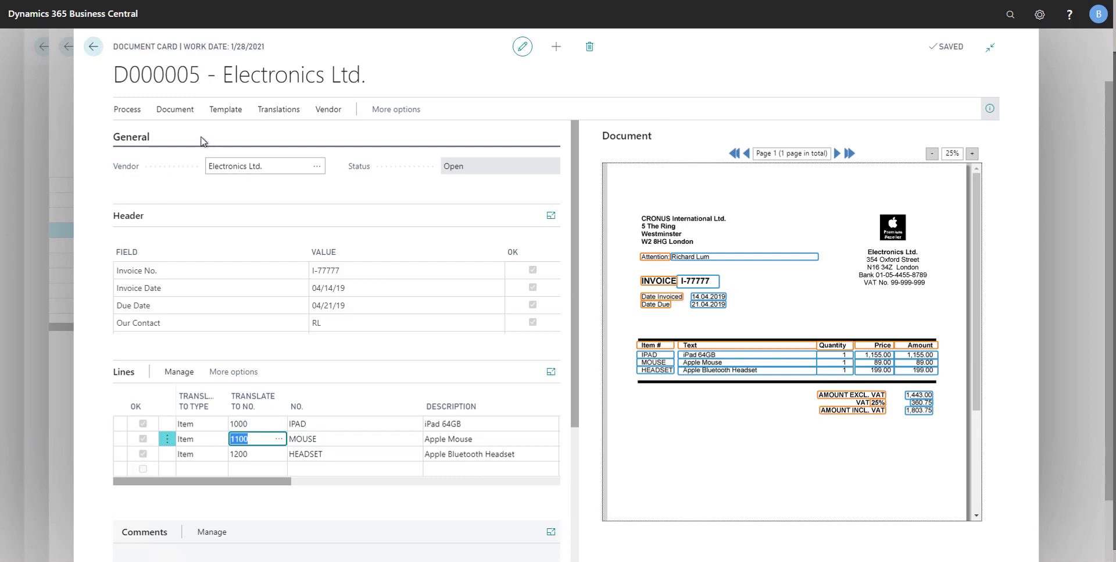
Register document D000005 and send an approval request for its purchase invoice
click(131, 113)
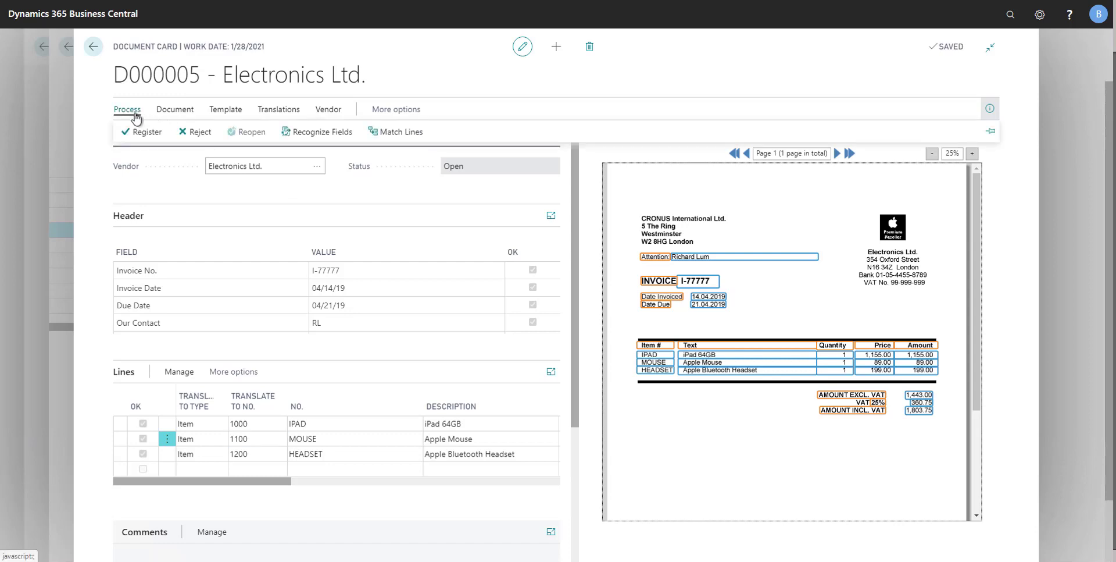
click(140, 132)
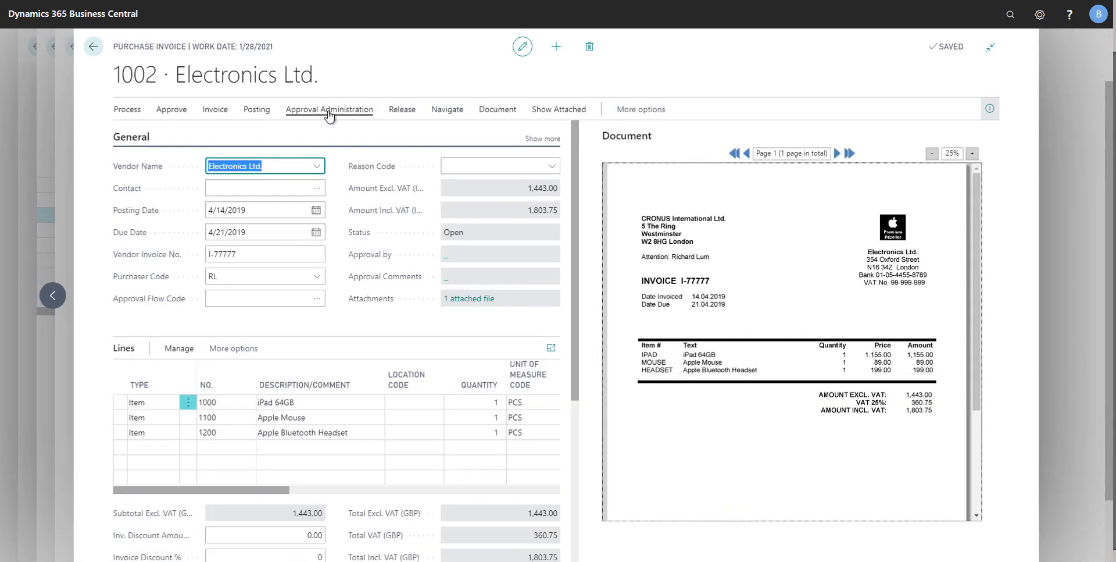
click(331, 110)
click(184, 138)
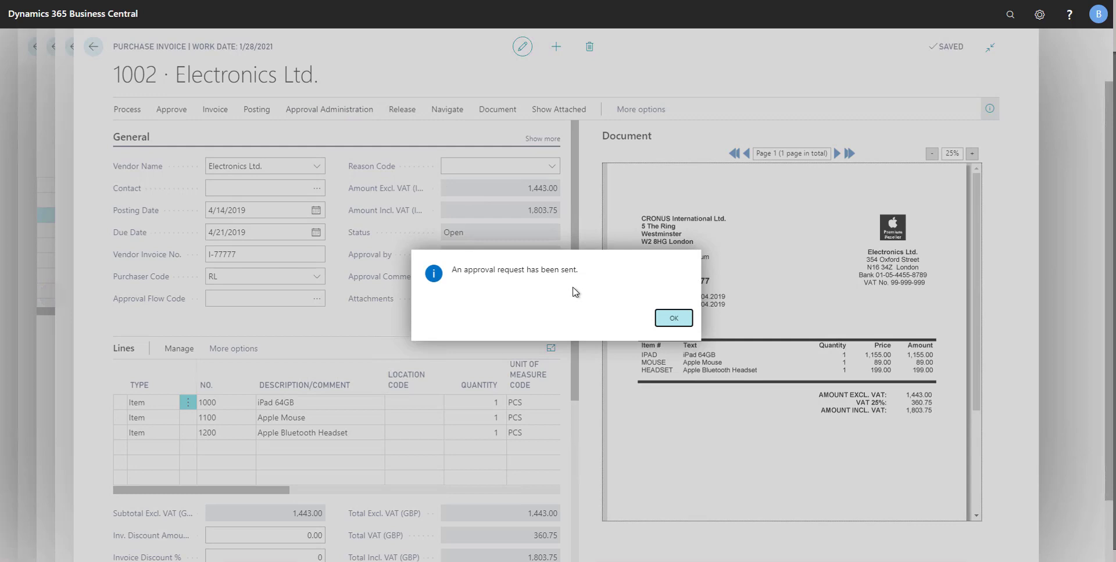
click(672, 319)
Return to the document journal and recognize the fields on the CoolWood Technologies document D000004
click(65, 249)
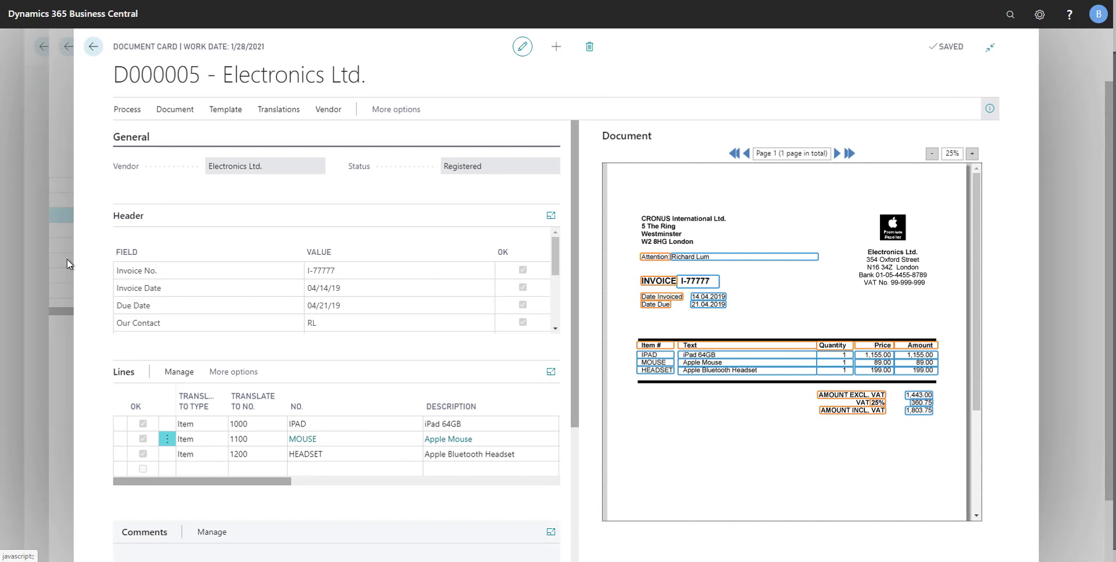
click(67, 259)
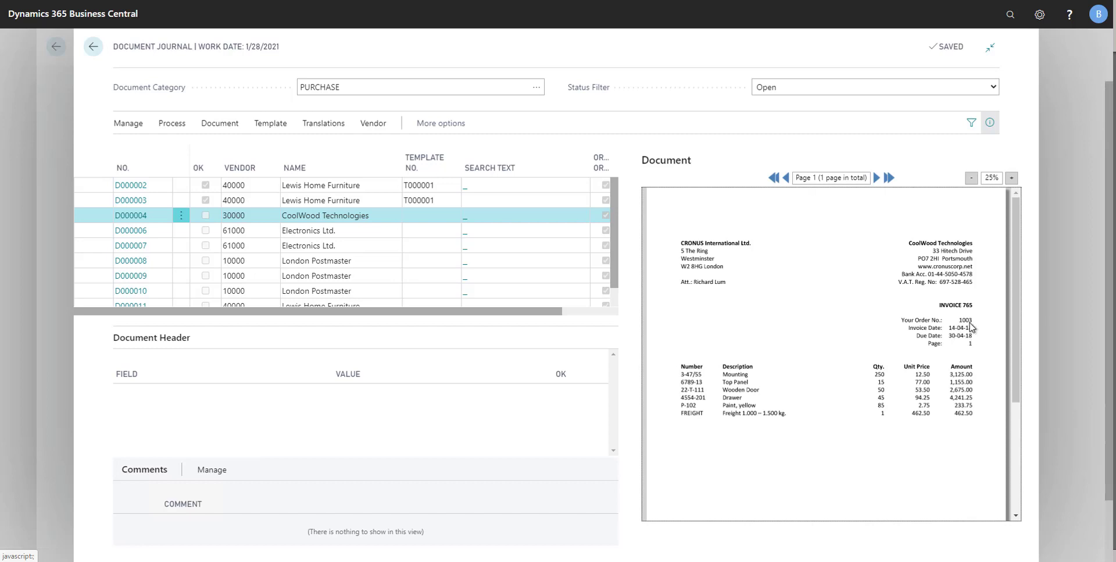
click(172, 126)
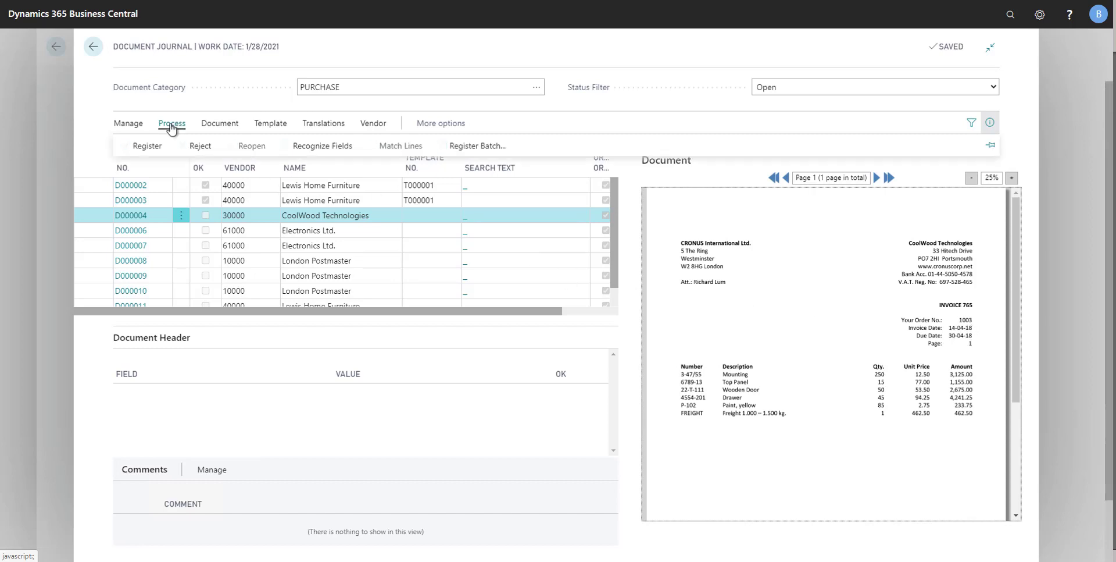
click(325, 148)
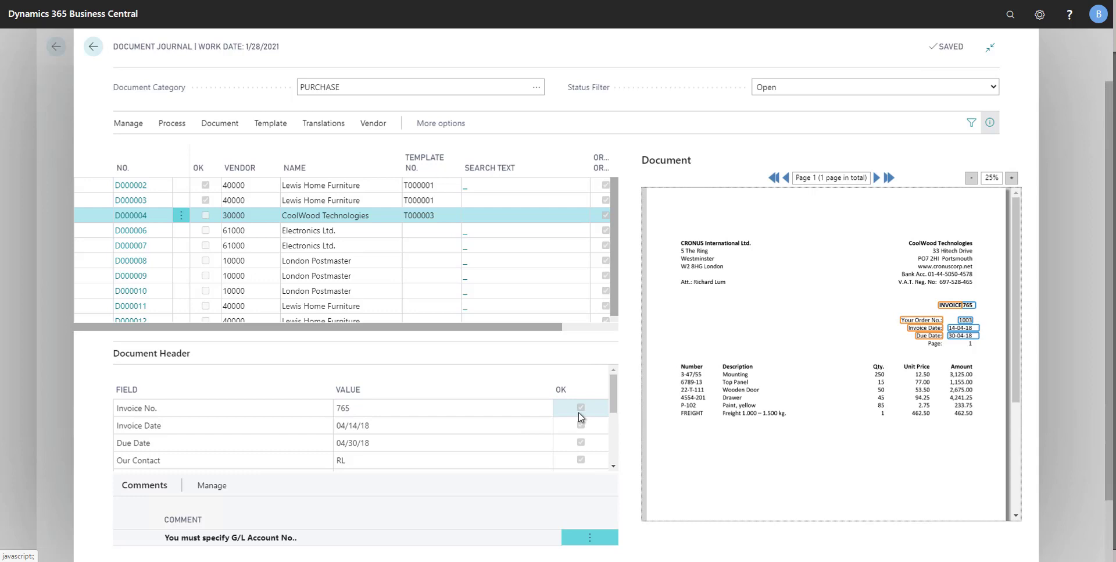
Match document D000004 with the lines of purchase order 1003 and return to the document journal
click(174, 127)
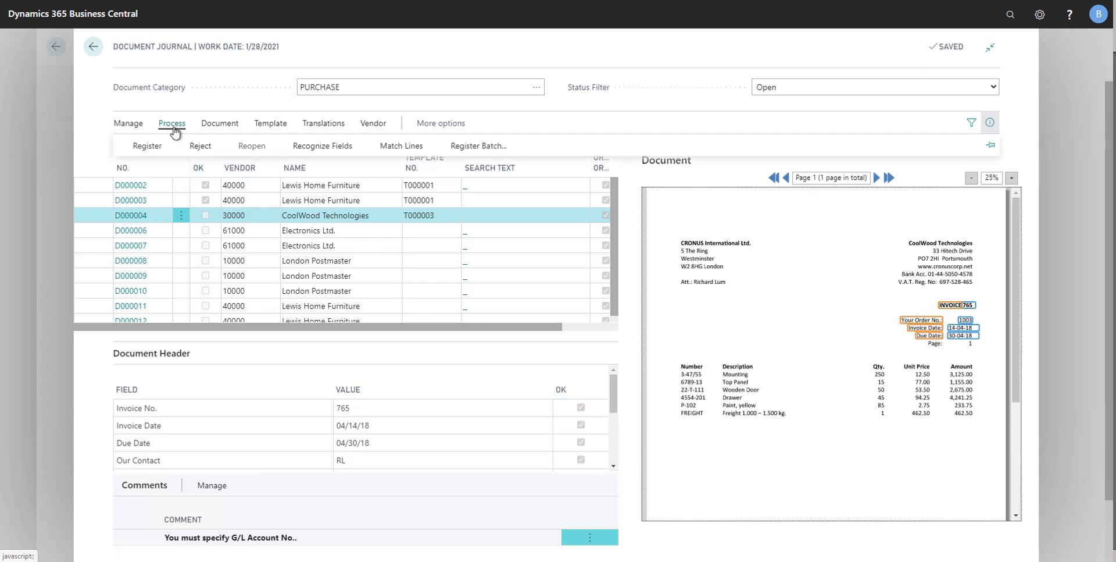
click(414, 148)
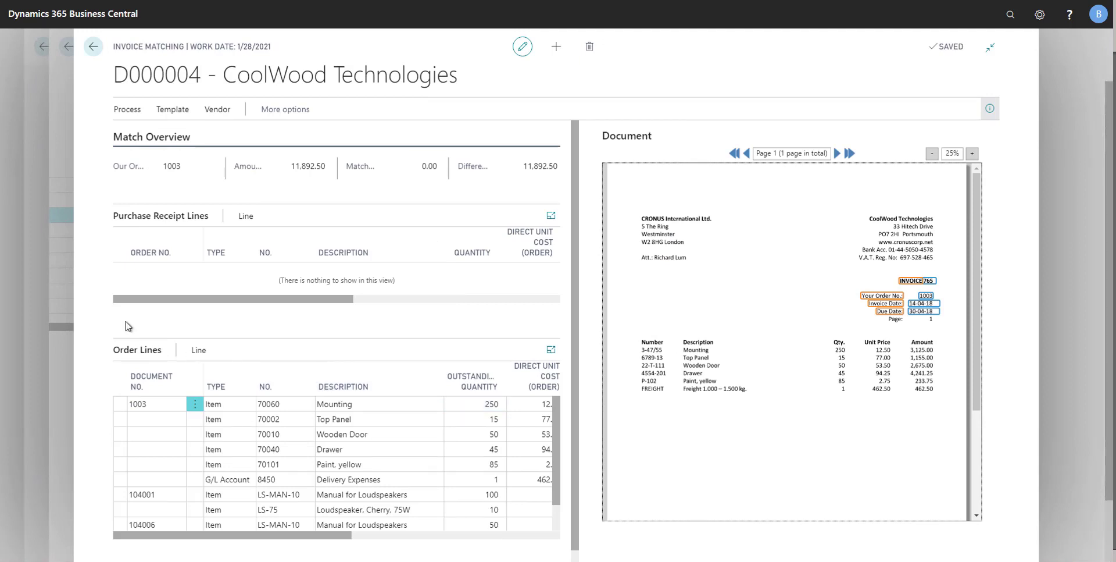
click(132, 112)
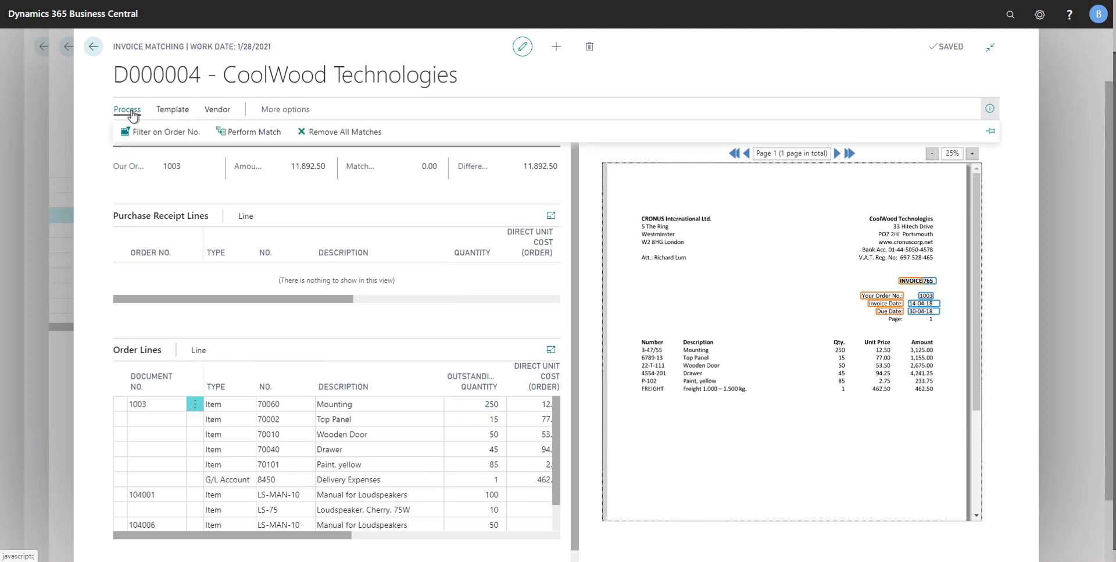
click(269, 137)
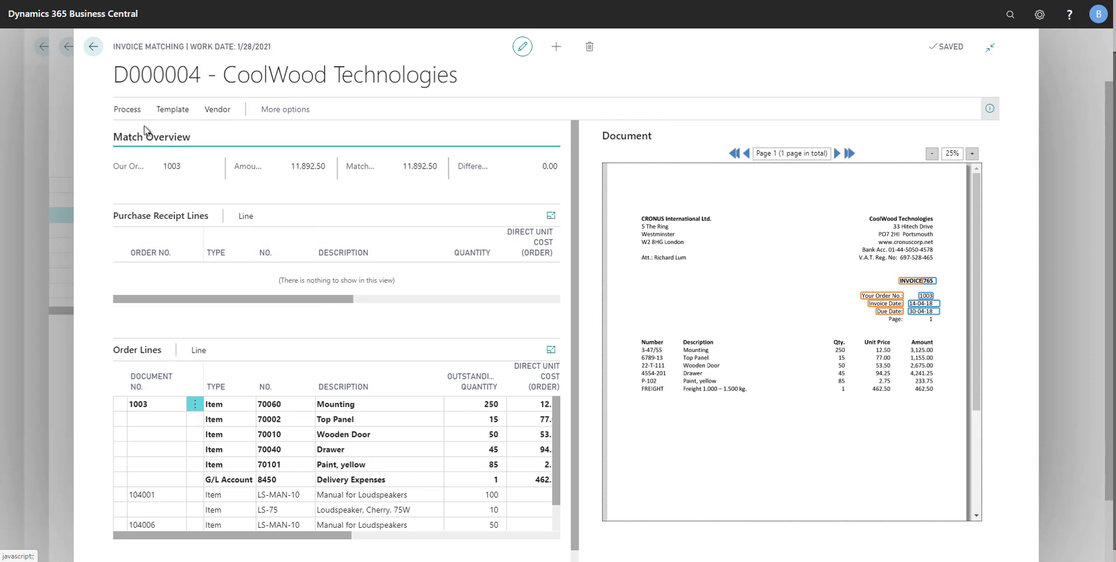
click(127, 110)
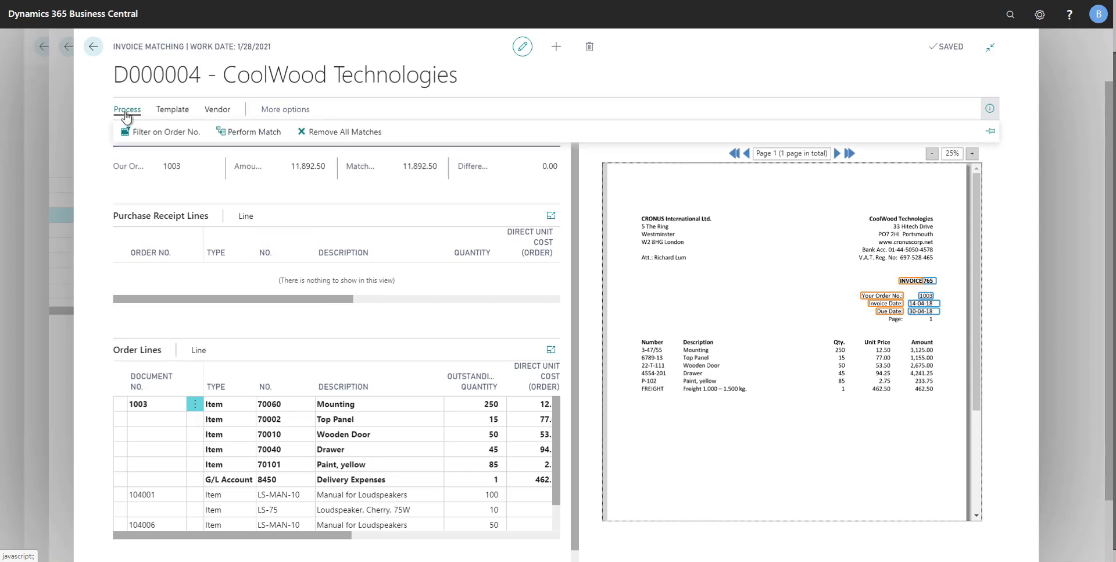
click(64, 117)
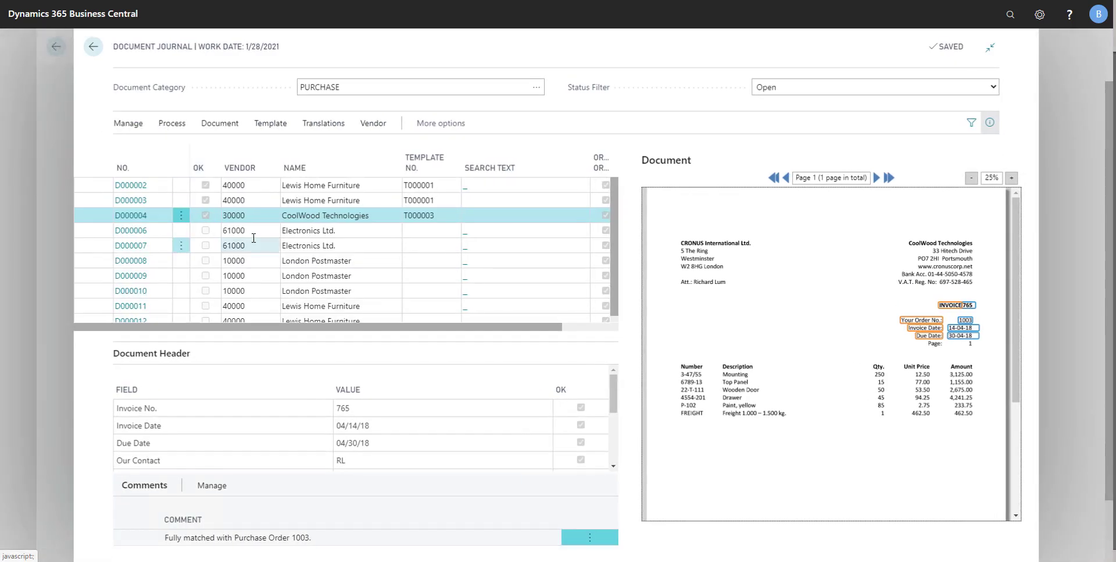
Register document D000004, send an approval request for its CoolWood Technologies purchase invoice, and return to the document journal
click(167, 129)
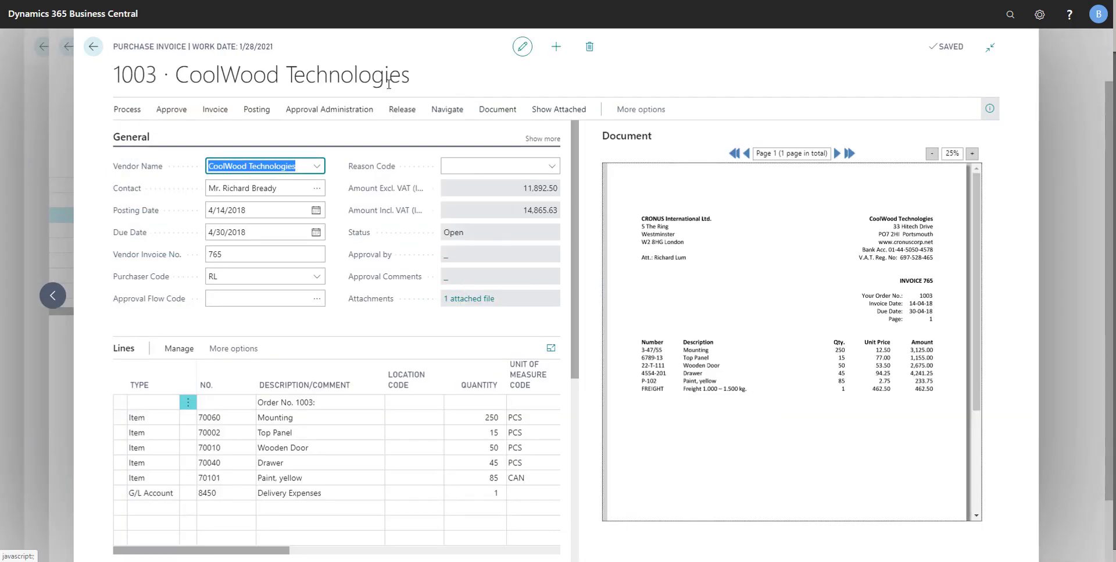
click(333, 113)
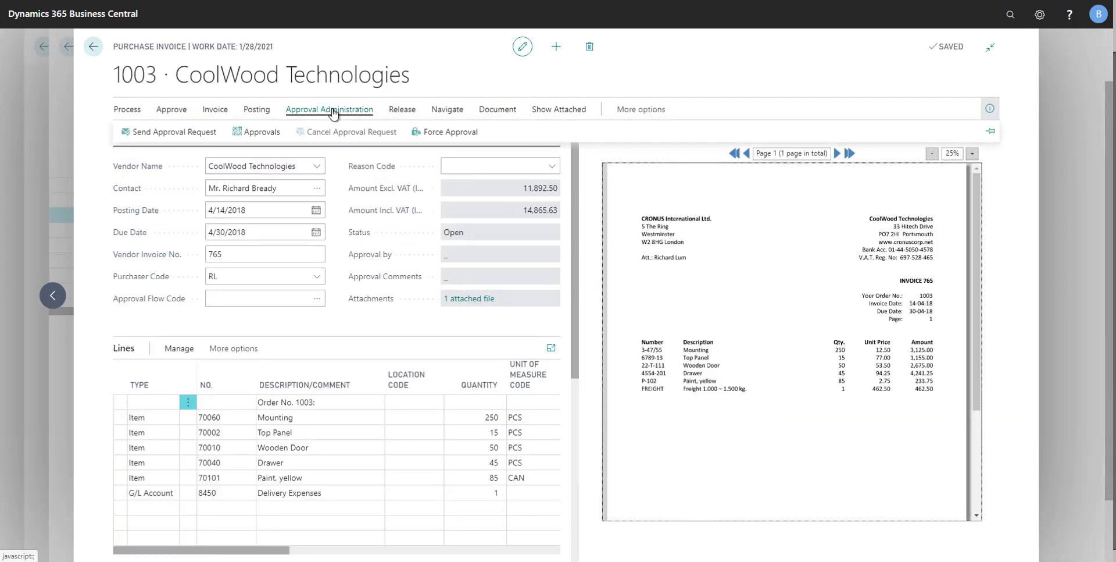
click(178, 135)
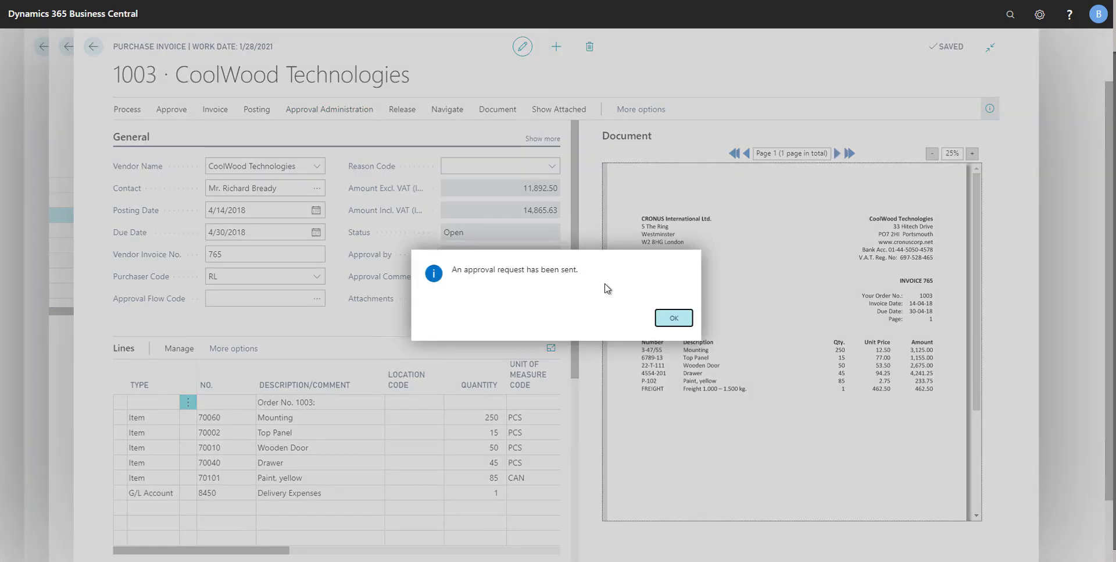
click(675, 317)
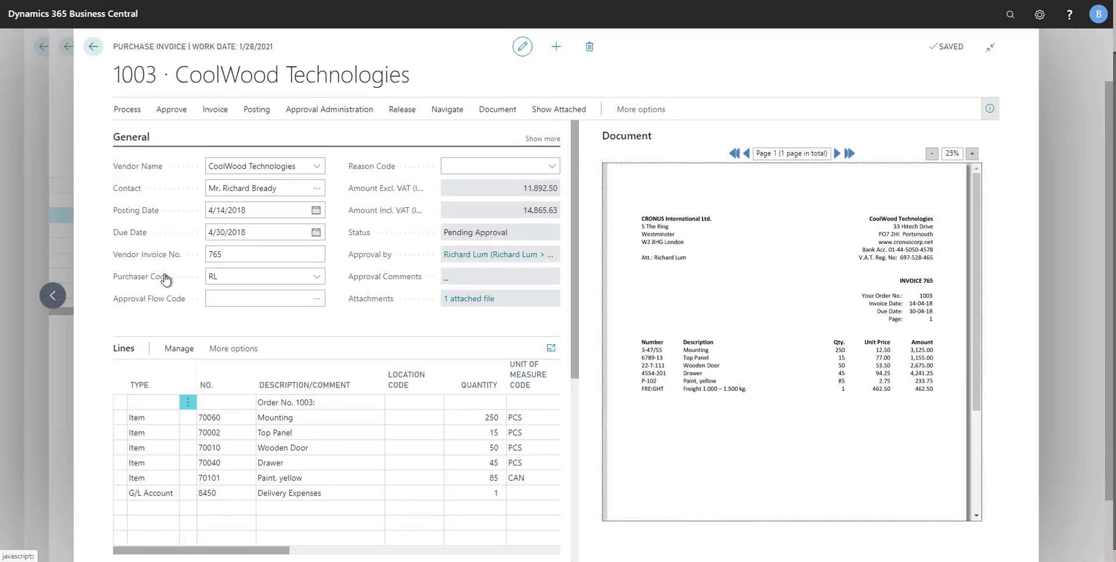
click(61, 219)
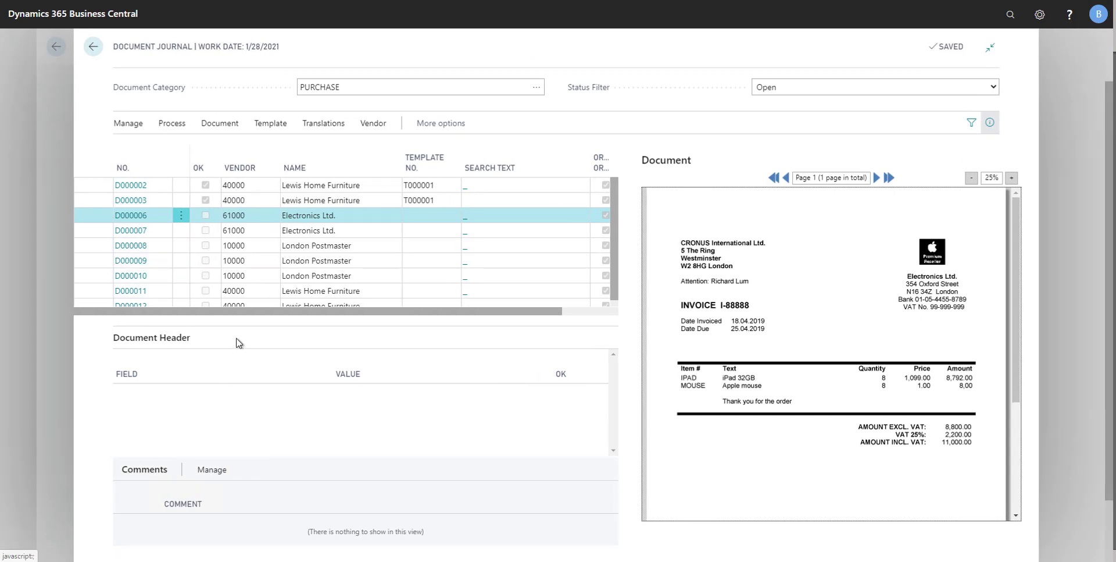
Open the full list of templates available for the Lewis Home Furniture document D000003 and look at its management options
click(453, 202)
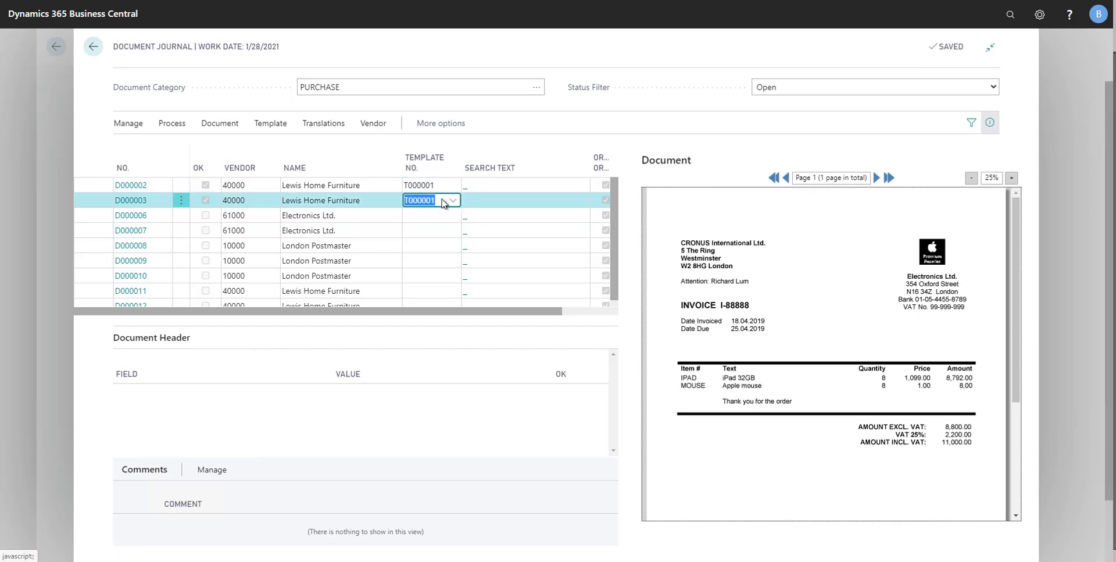
click(453, 201)
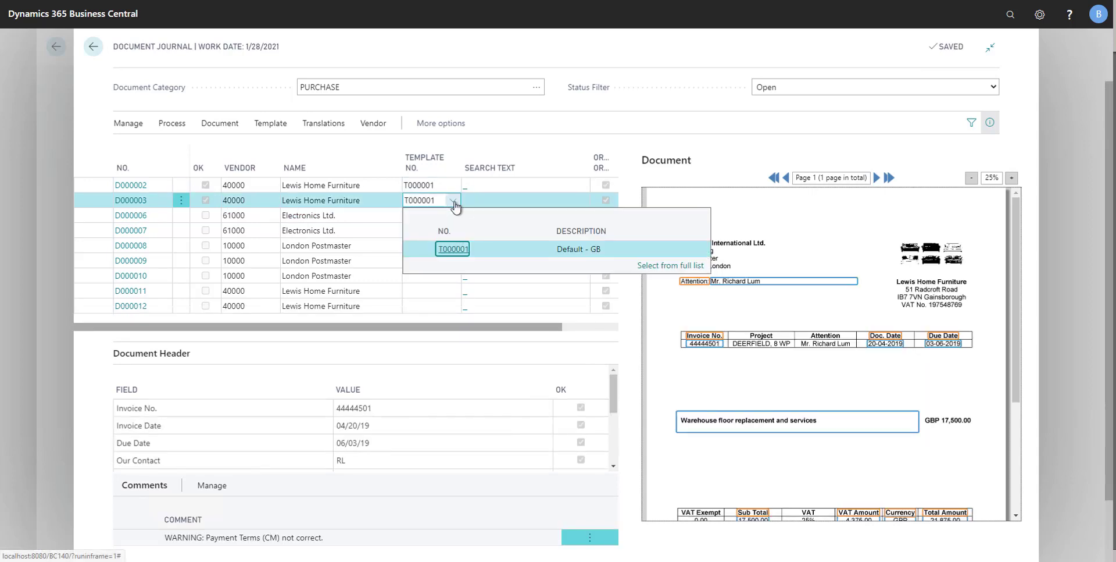
click(670, 266)
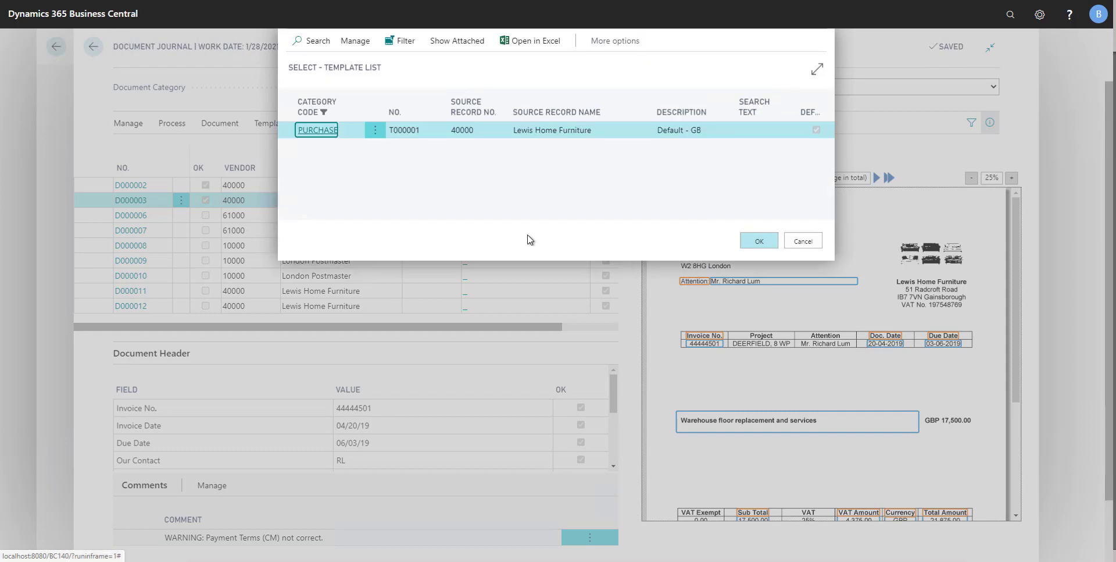
click(355, 44)
click(308, 63)
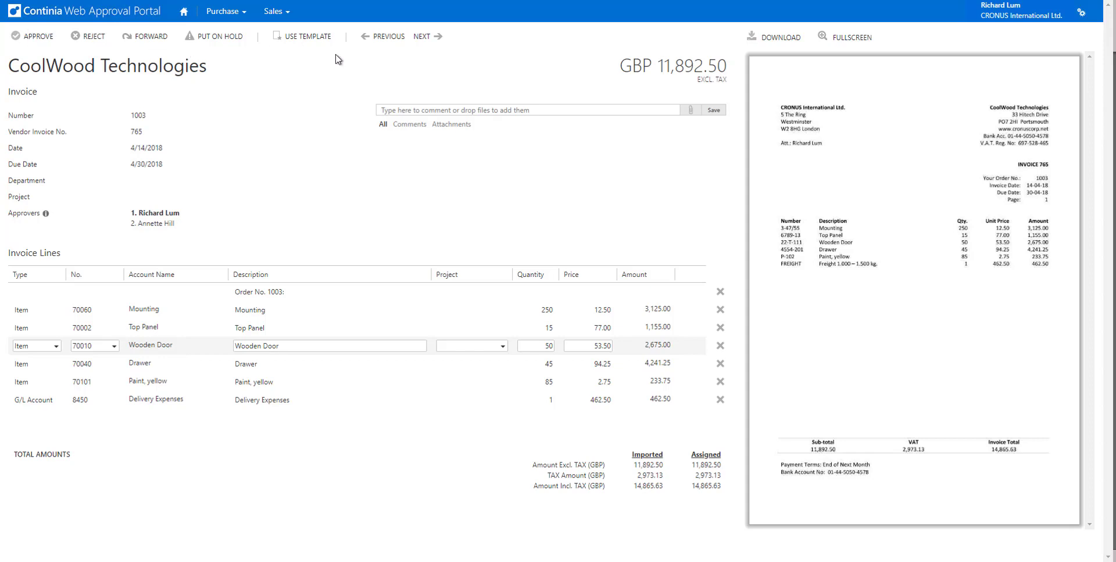
In the Continia Web Approval Portal, approve CoolWood Technologies invoice 1003 and go on to Lewis Home Furniture invoice 1001
click(28, 38)
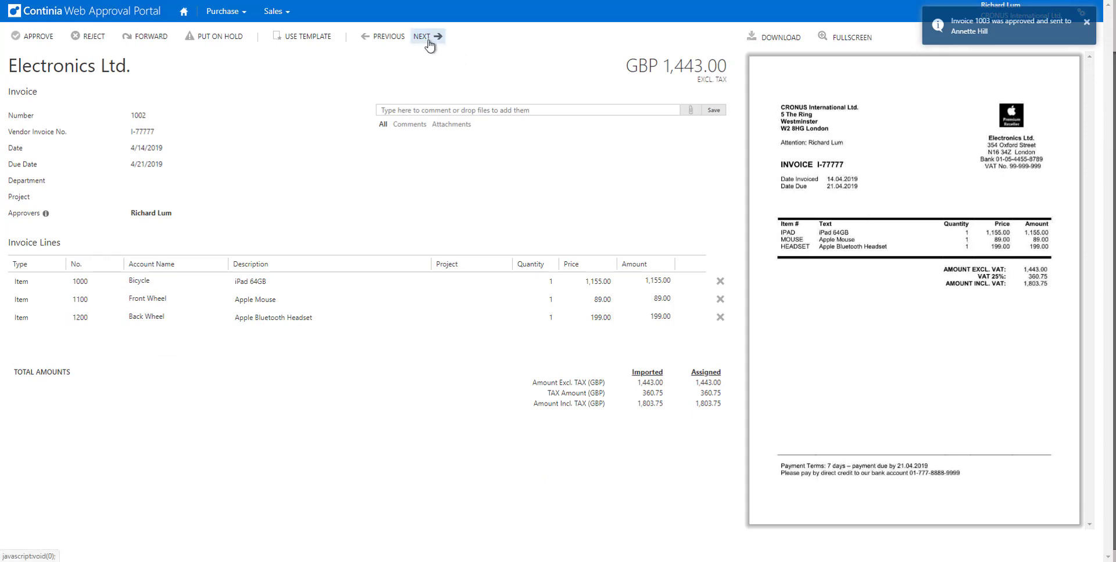
click(428, 38)
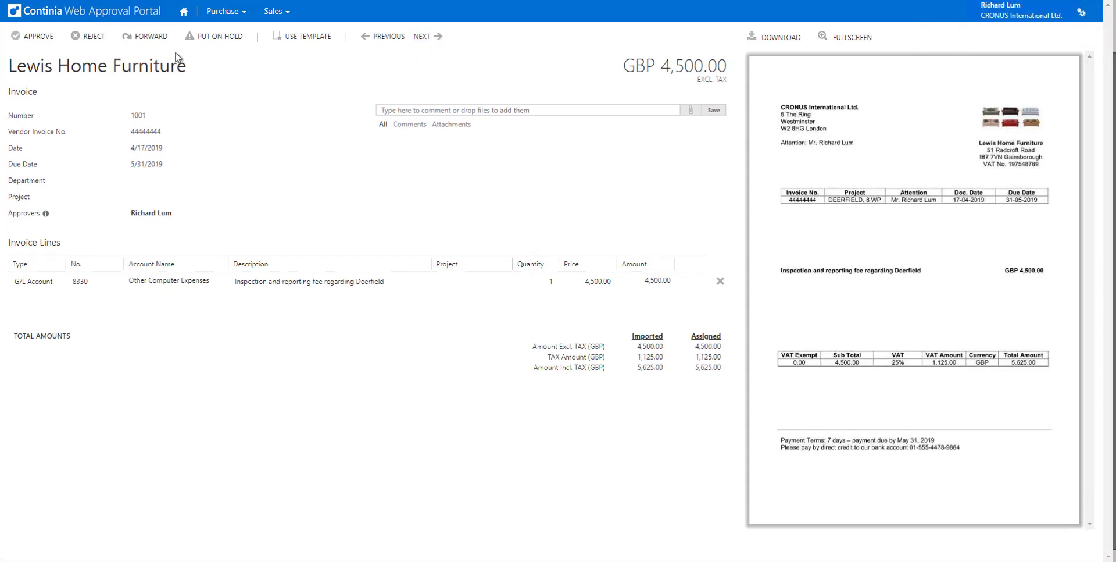
Reject Lewis Home Furniture invoice 1001 with the reason "Not for me" and the comment "not mine"
click(88, 38)
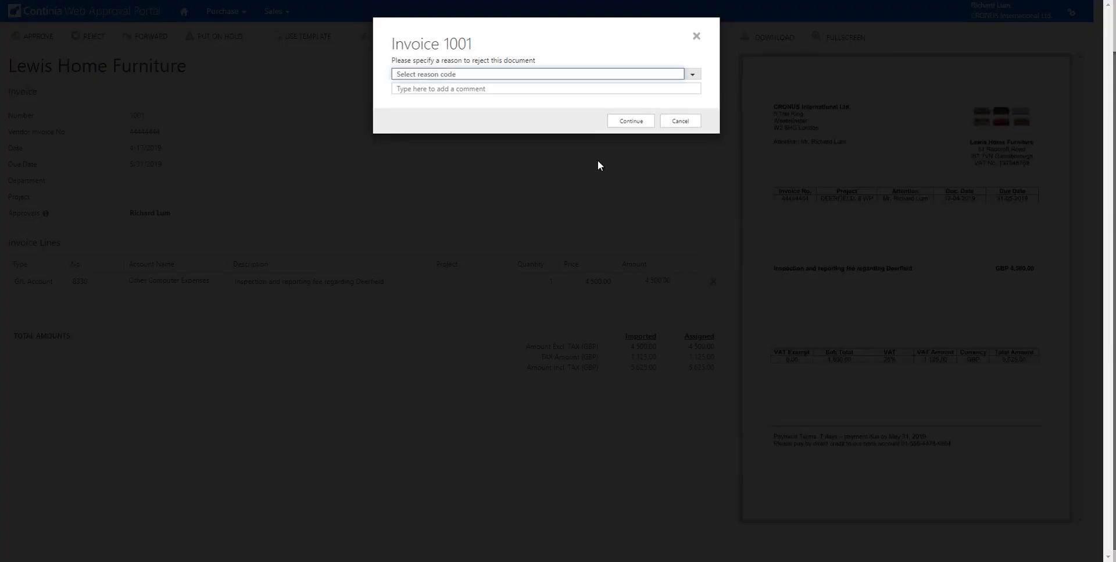
click(693, 75)
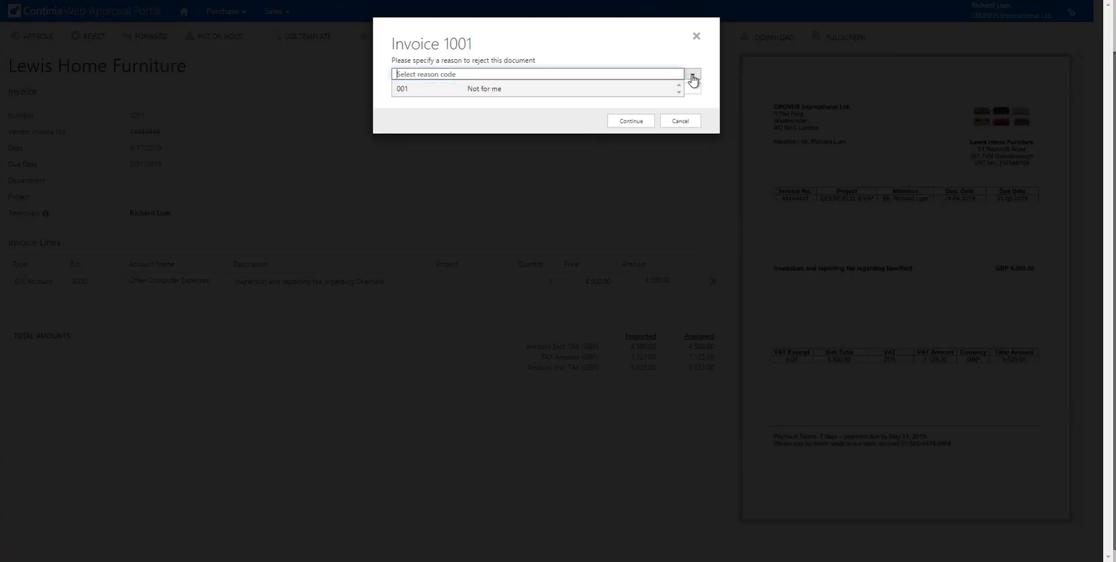
click(486, 92)
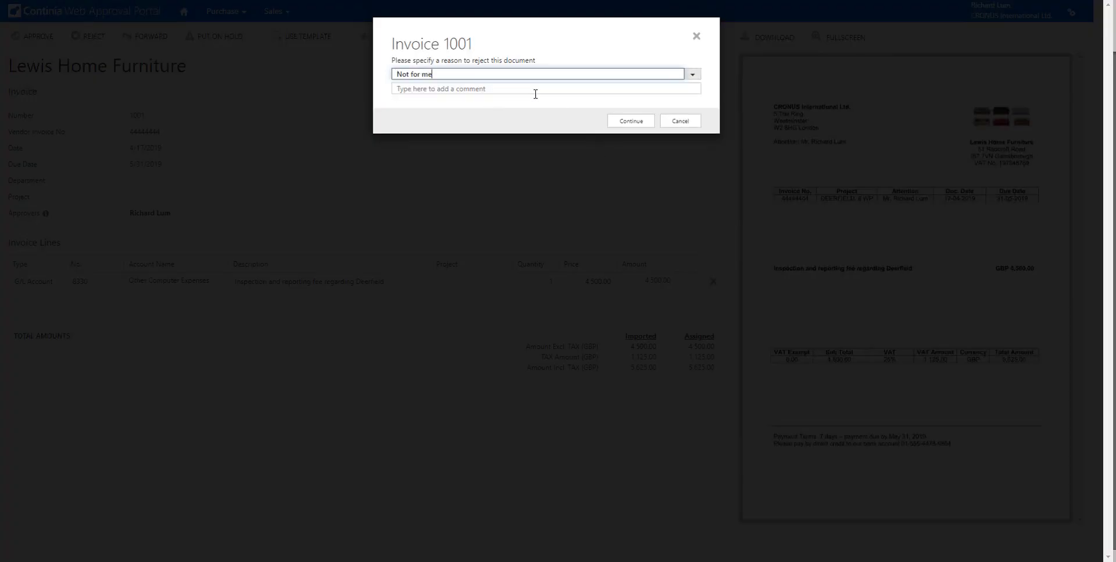
click(643, 123)
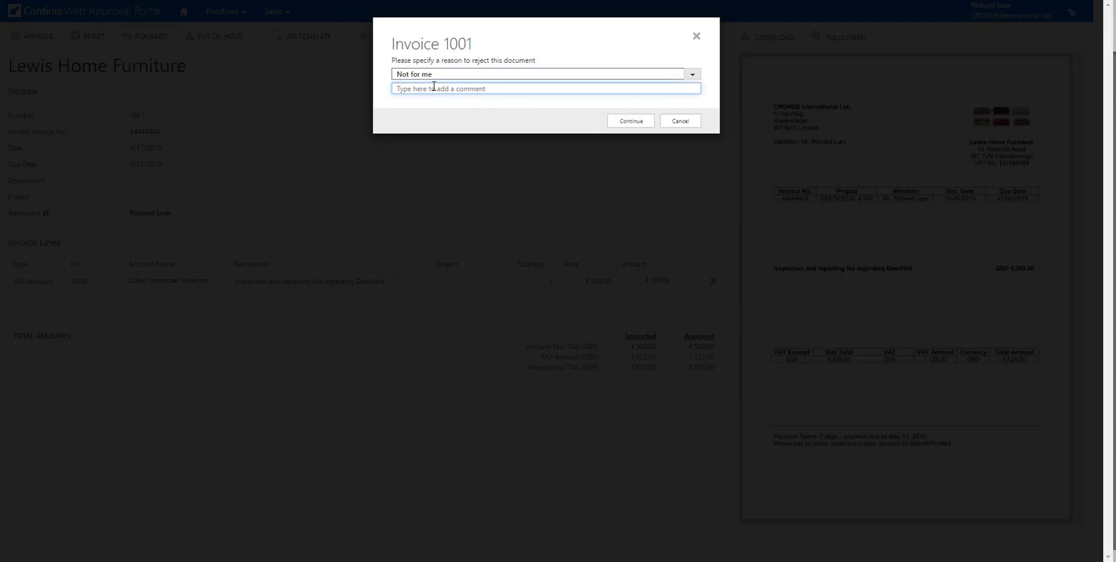
text(not mine)
key(Return)
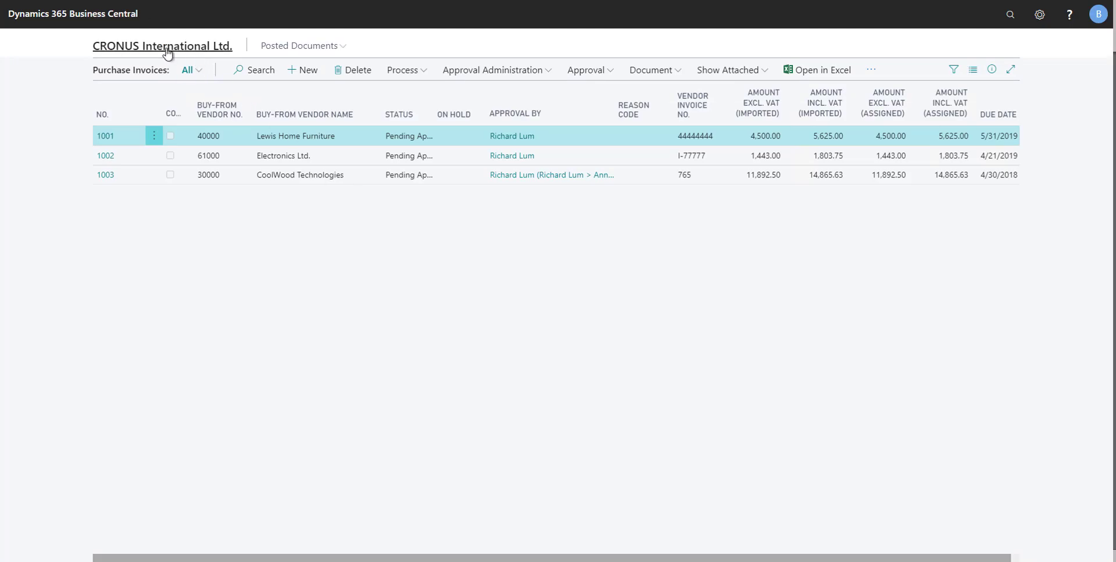
Switch to Business Central, open the purchase invoices for approval from the home page, and select CoolWood Technologies invoice 1003
click(167, 51)
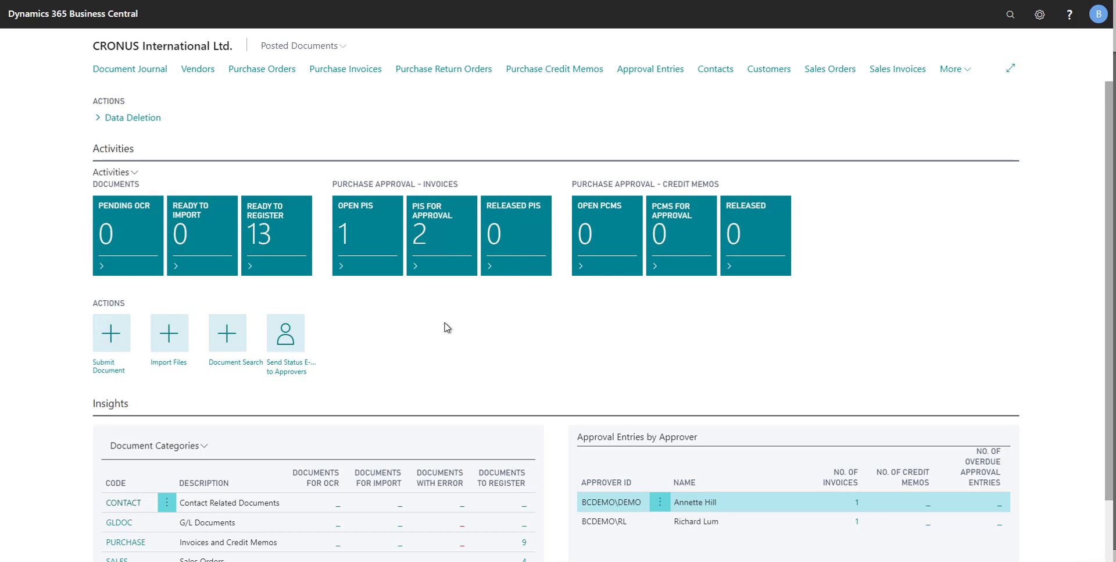
click(446, 243)
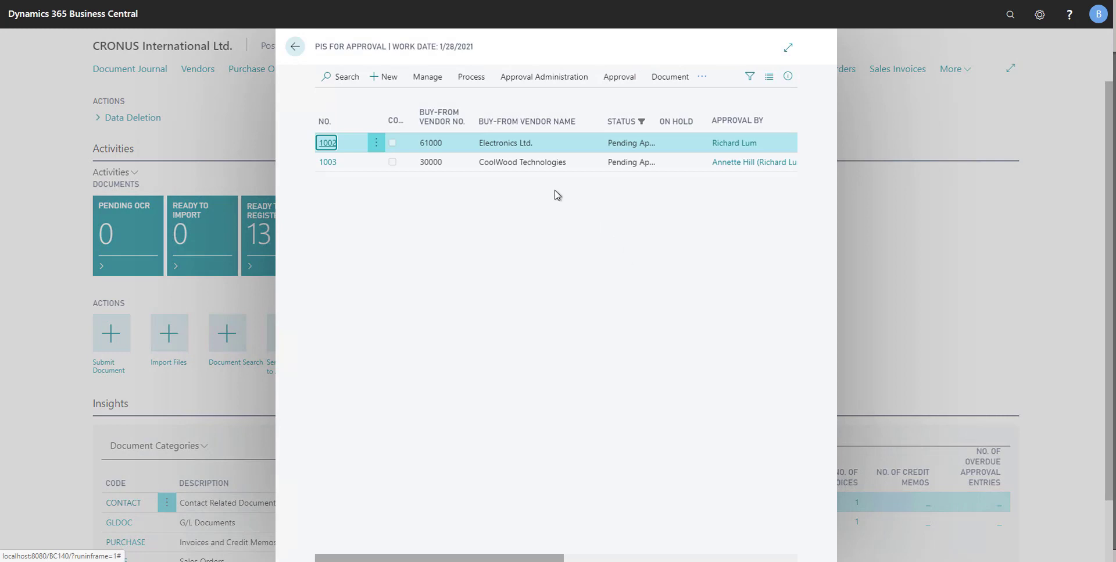
click(521, 162)
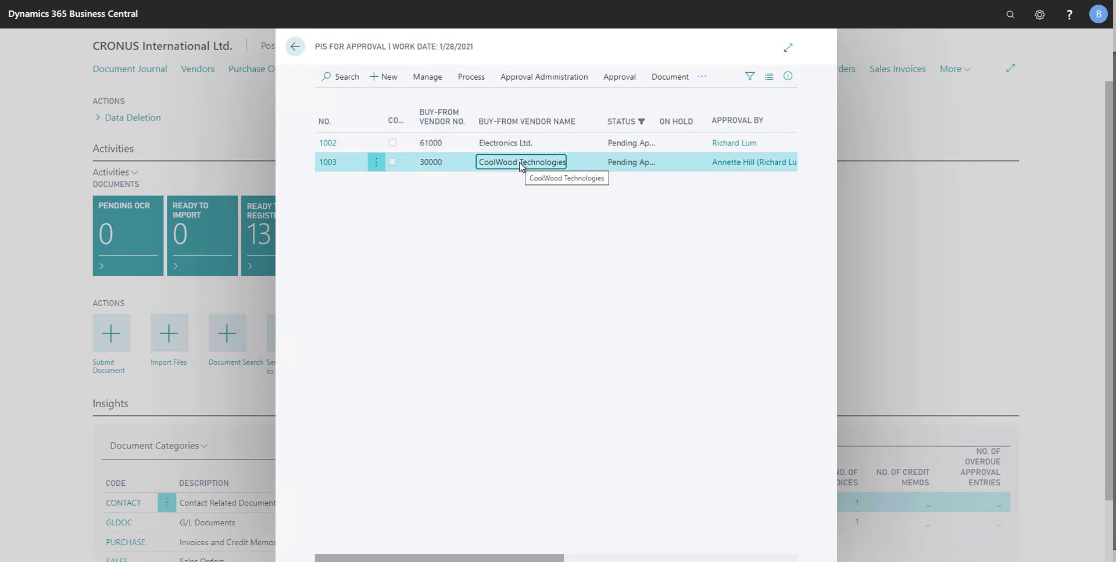